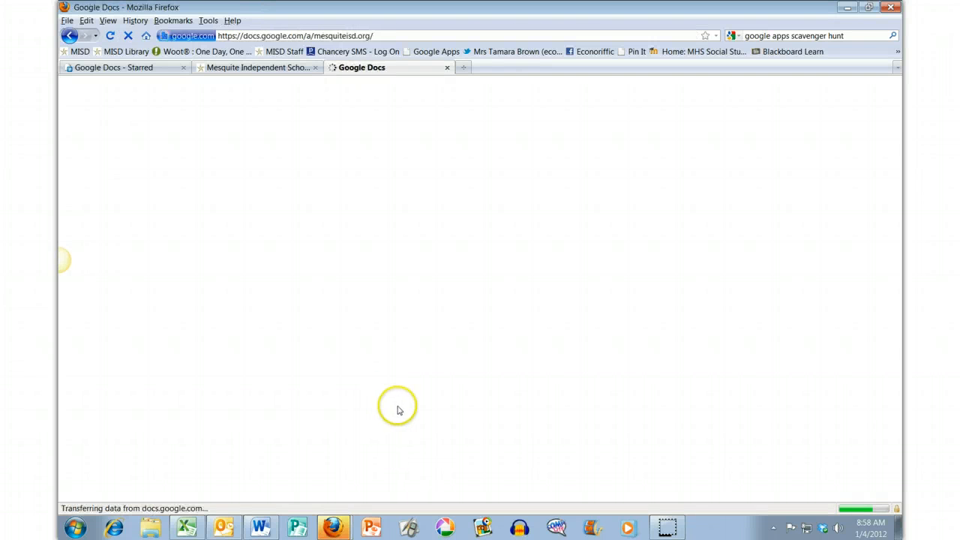
Show the starred items in the Docs list
left_click(92, 213)
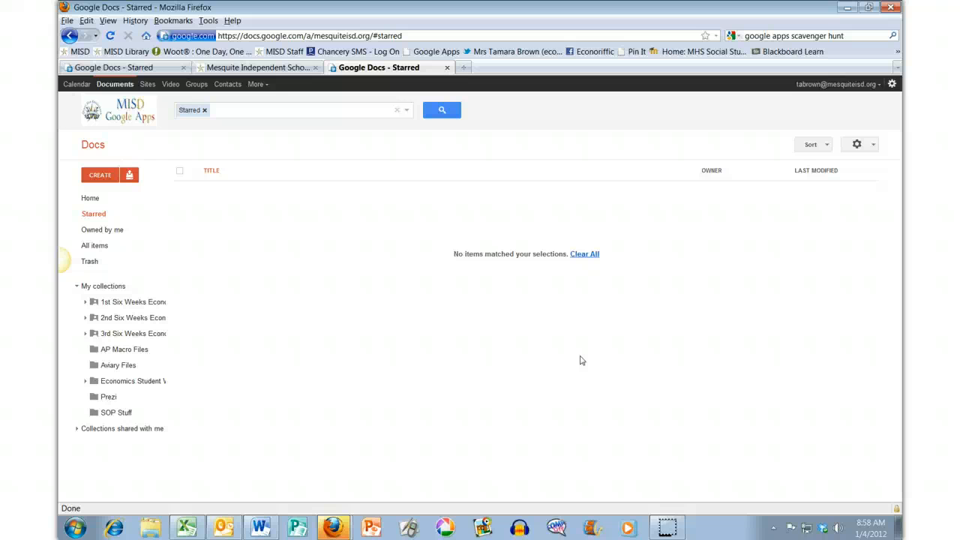
left_click(576, 360)
left_click(571, 356)
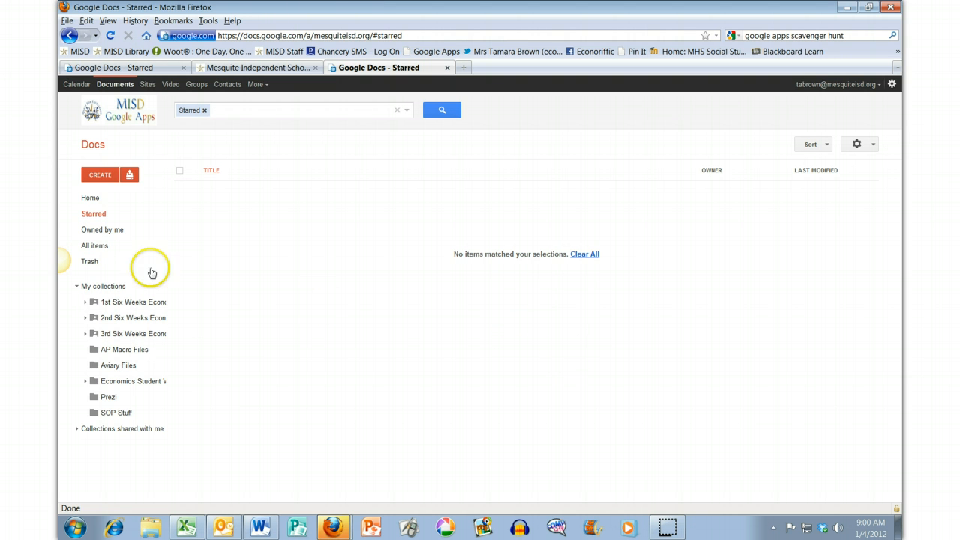
Create a new blank text document from the Docs list
left_click(102, 177)
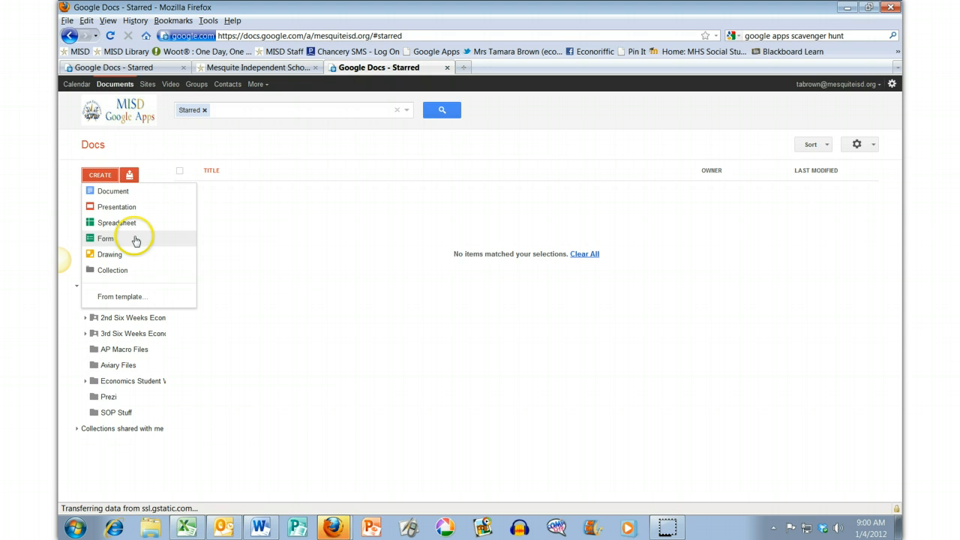
left_click(133, 196)
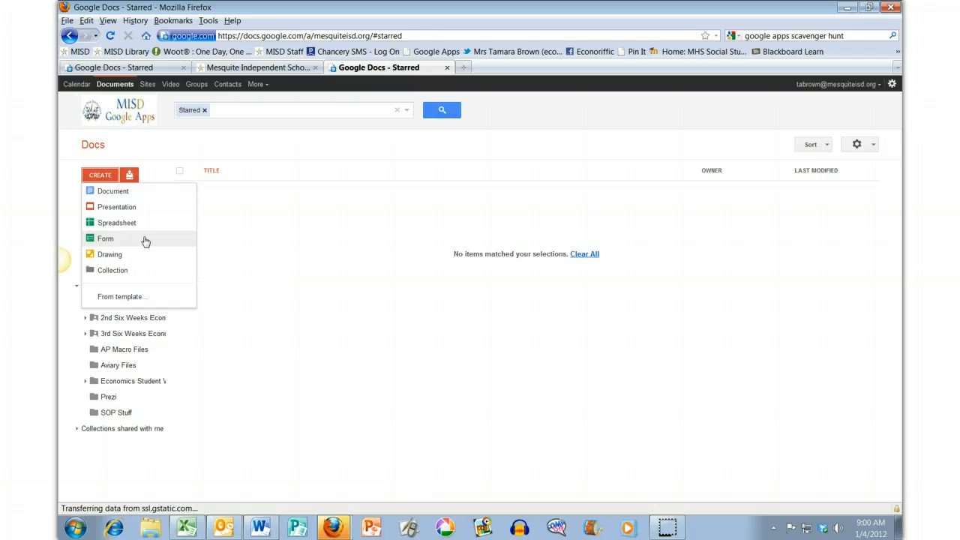
left_click(113, 192)
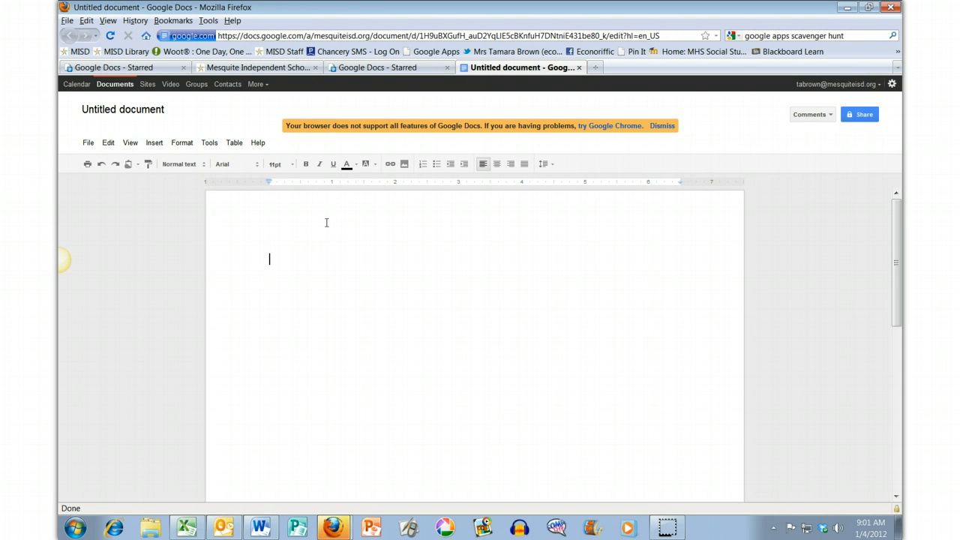
Enter the heading "Economics Project" on the first line and start a new line below it
left_click(291, 254)
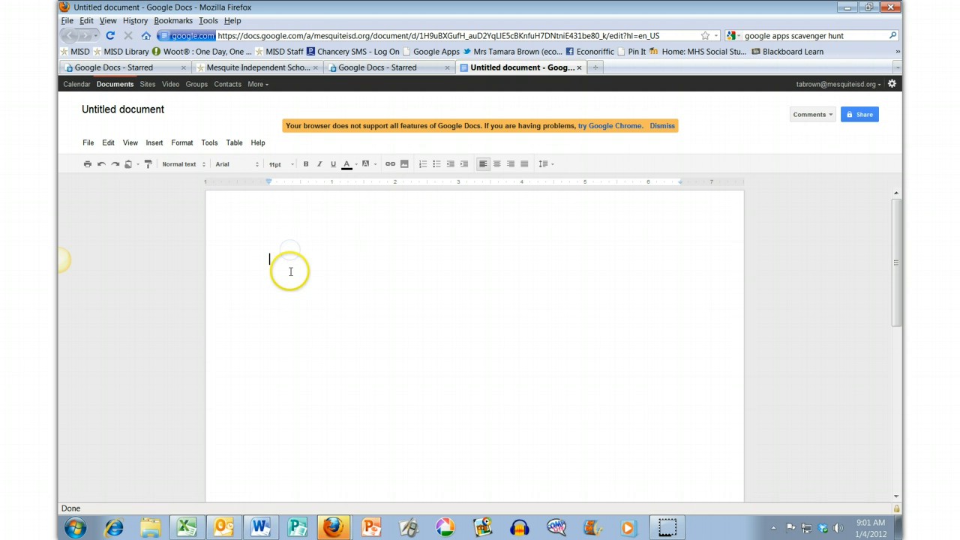
type("E")
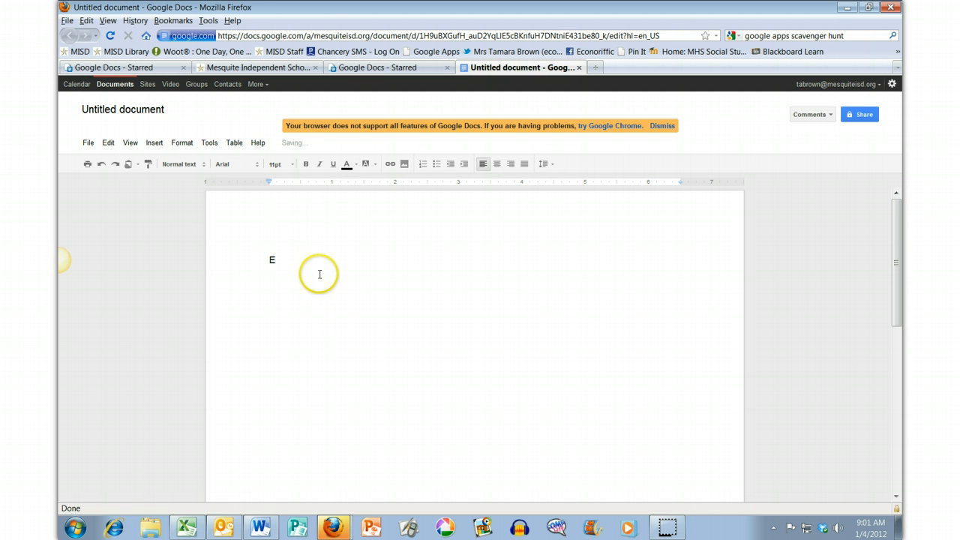
type("conomics Project")
key("Return")
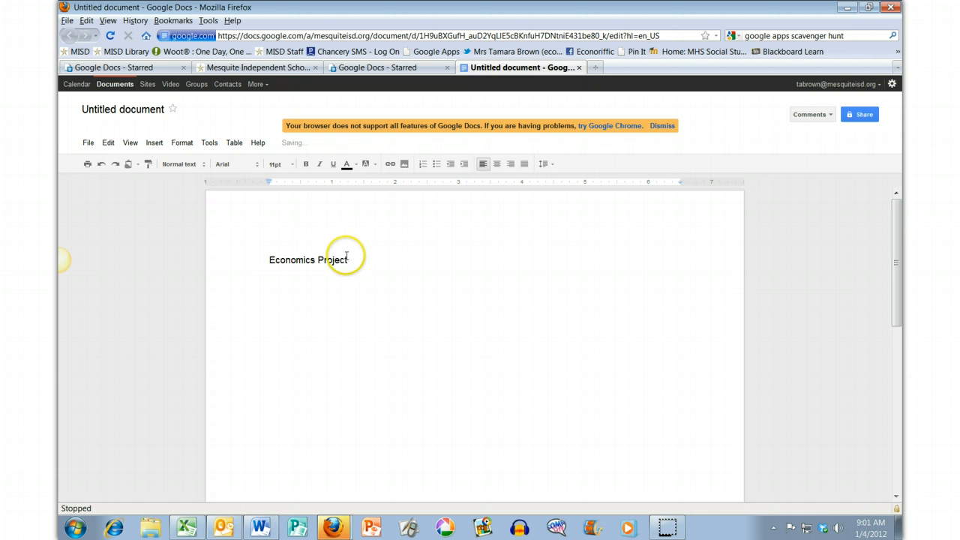
Format the heading "Economics Project" as Calibri, 14pt, bold and centered
left_click(319, 260)
left_click_drag(319, 260, 268, 264)
left_click(222, 164)
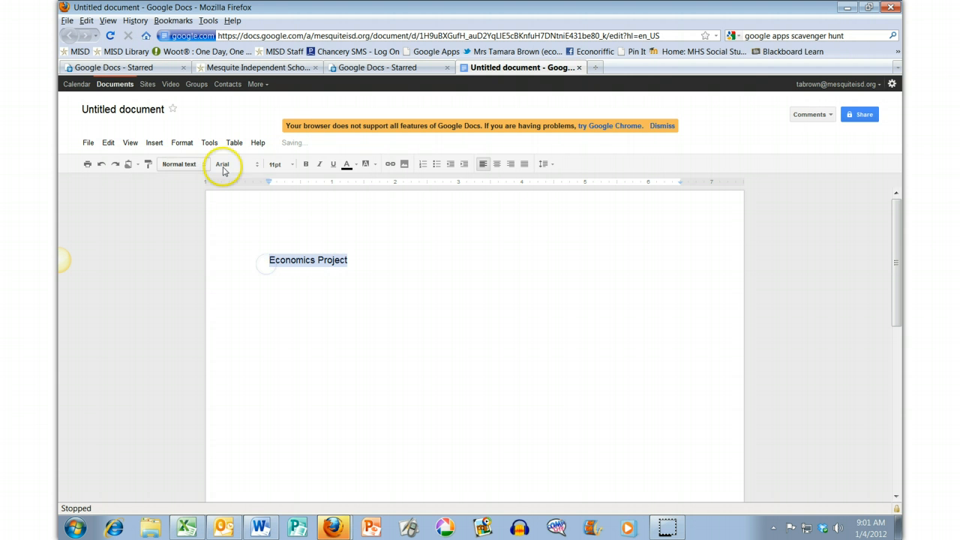
left_click(232, 222)
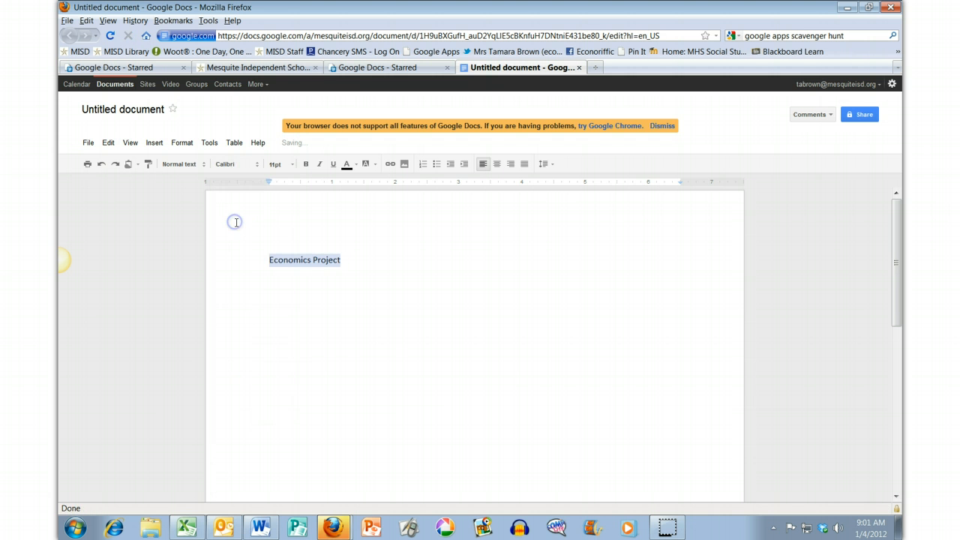
left_click(292, 164)
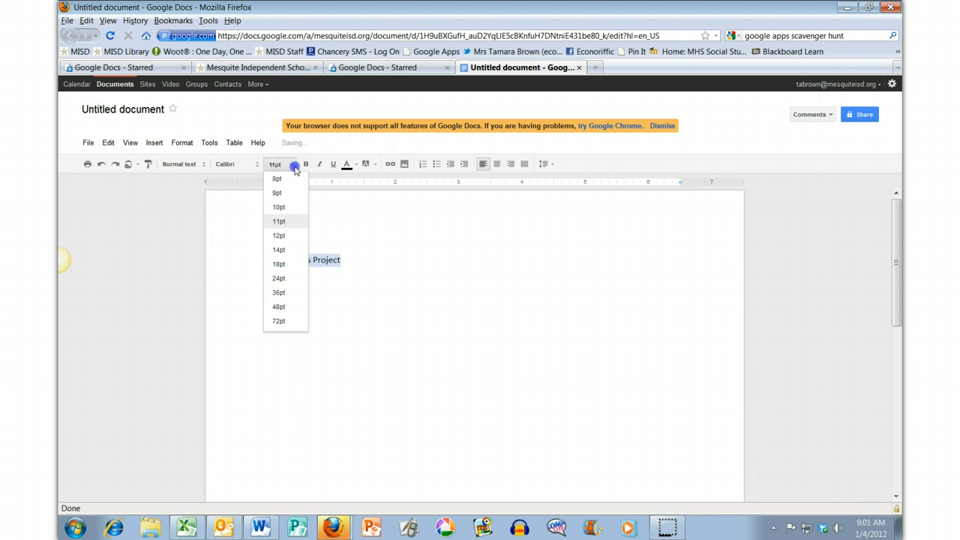
left_click(285, 247)
left_click(306, 163)
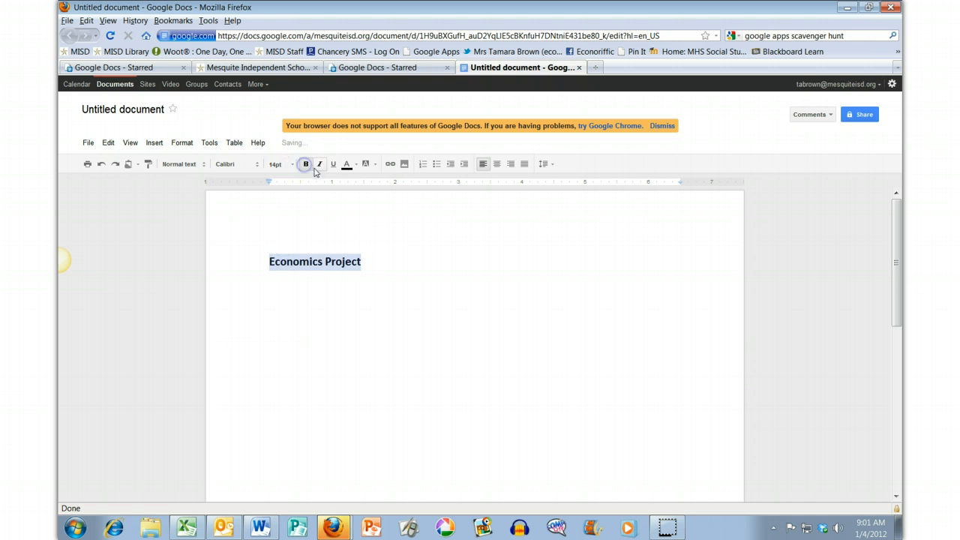
left_click(496, 164)
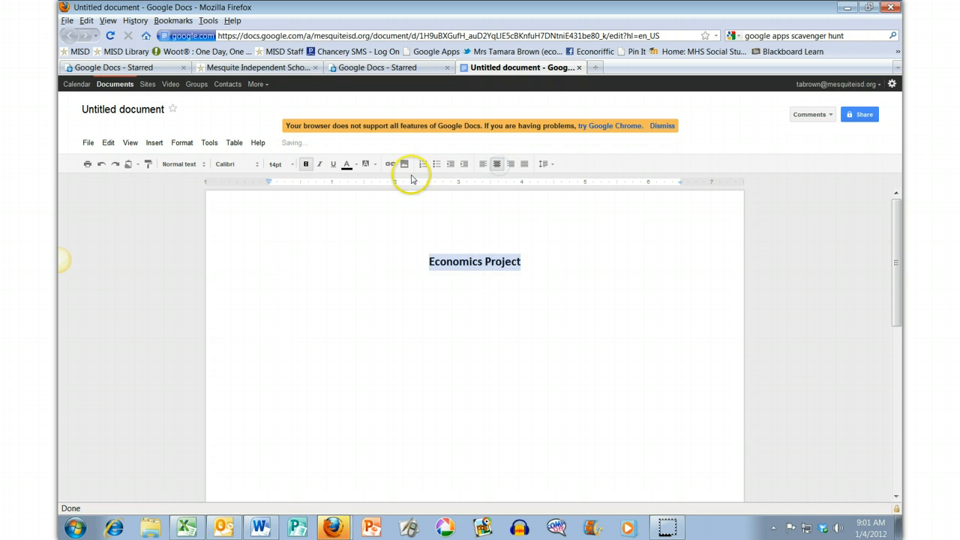
Write the sentence "I can also insert links." on the line below the heading
left_click(473, 354)
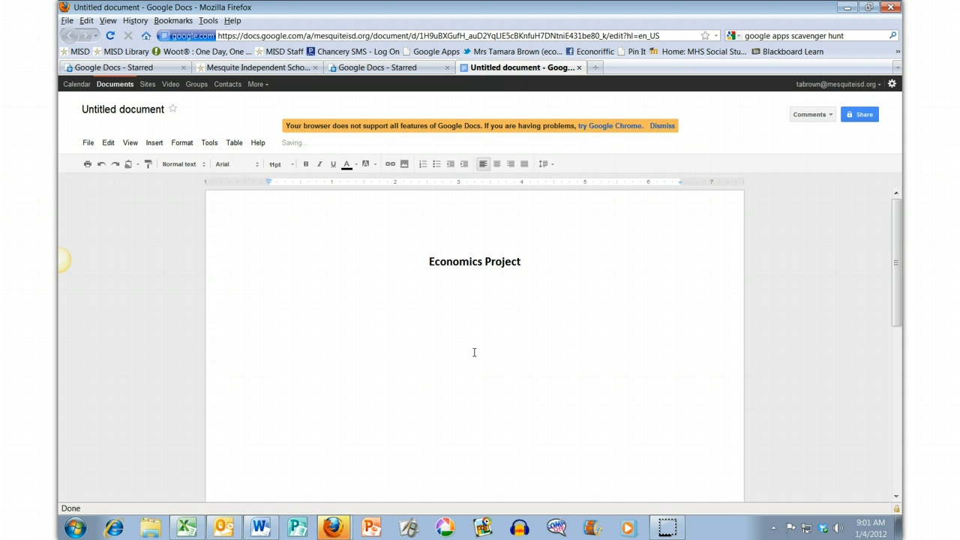
type("I can also insert links.")
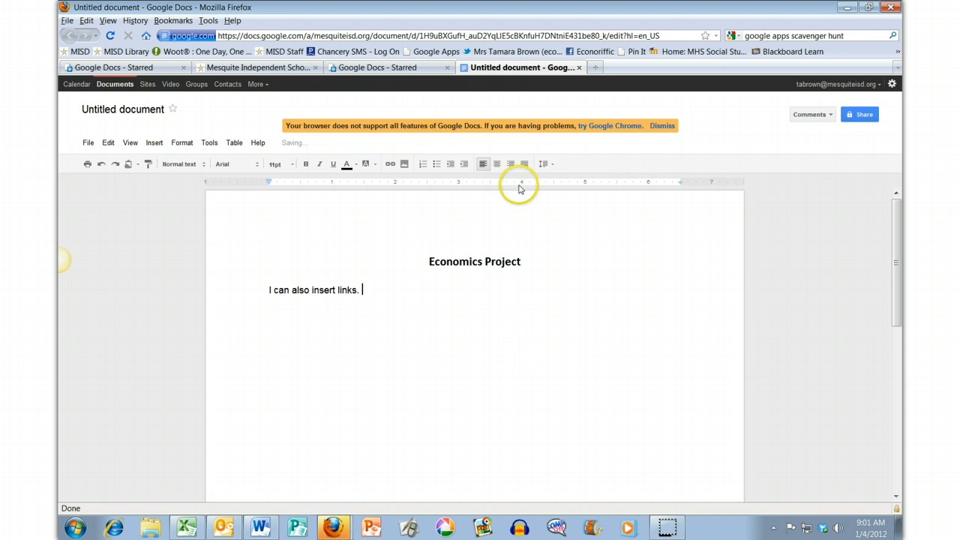
Open the Mesquite ISD website in a new browser tab and copy its web address
left_click(595, 68)
type("me")
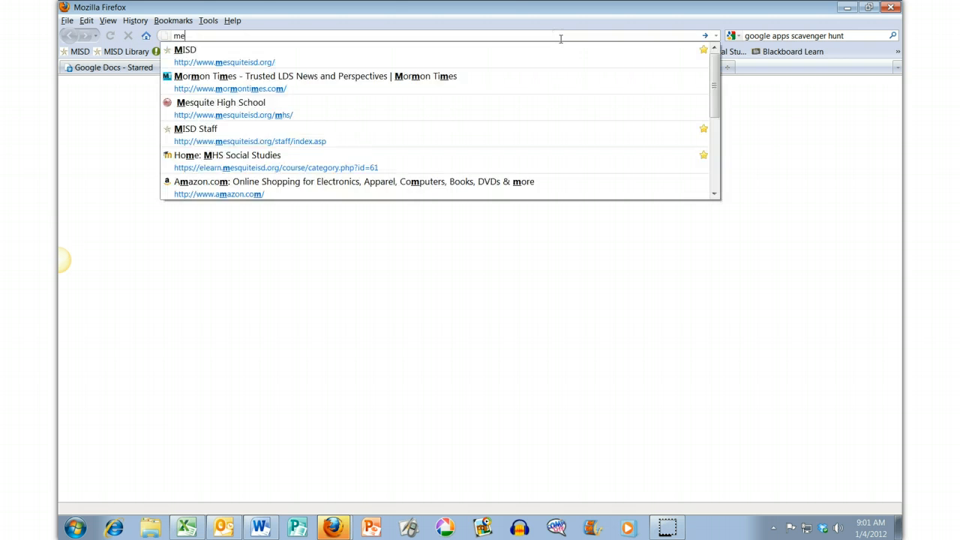
key("Down")
left_click(523, 60)
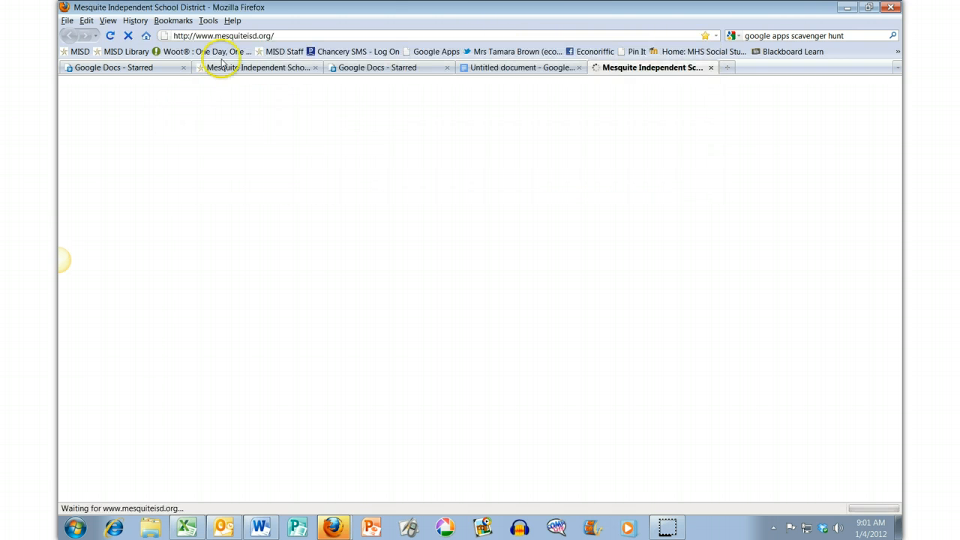
left_click(242, 36)
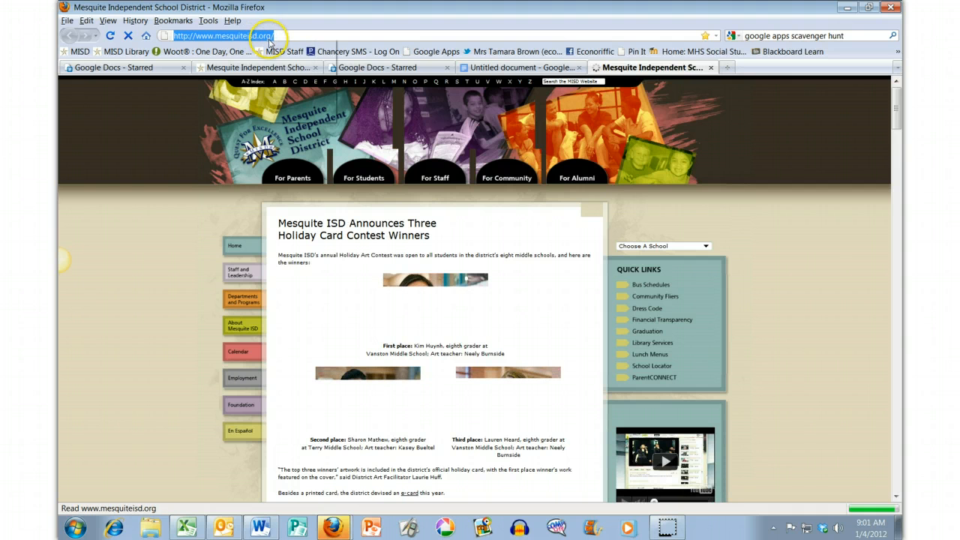
right_click(268, 36)
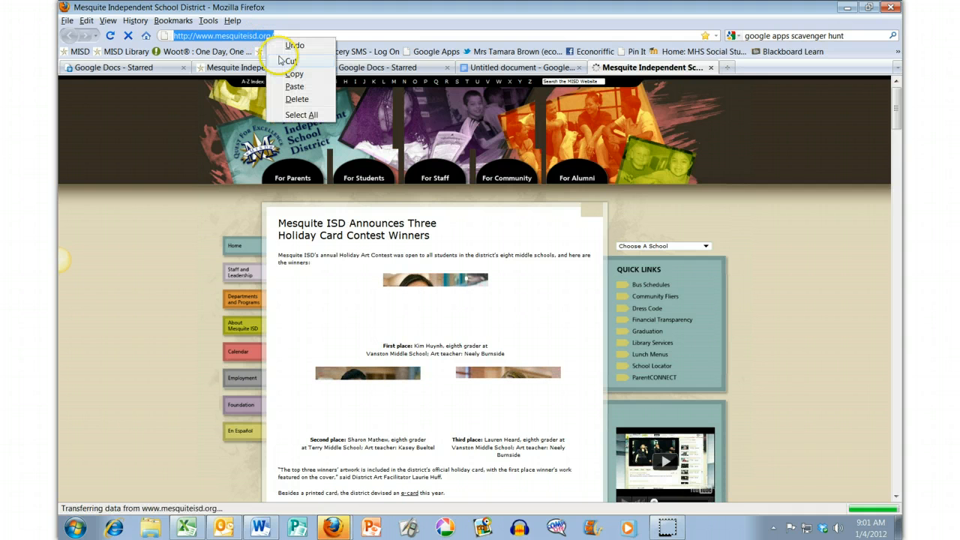
left_click(293, 73)
Return to the untitled document and paste the copied website address after the sentence about links
left_click(523, 67)
left_click(430, 264)
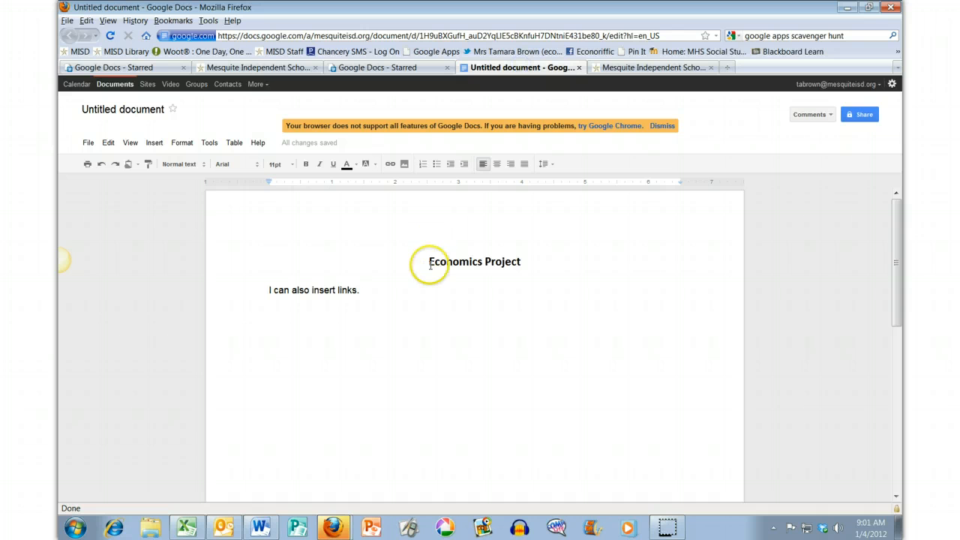
left_click(418, 314)
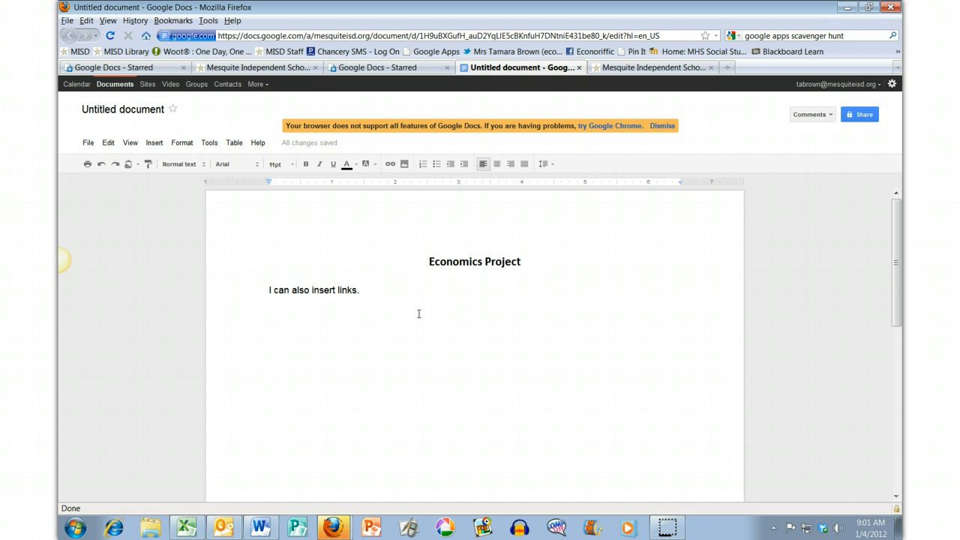
key("ctrl+v")
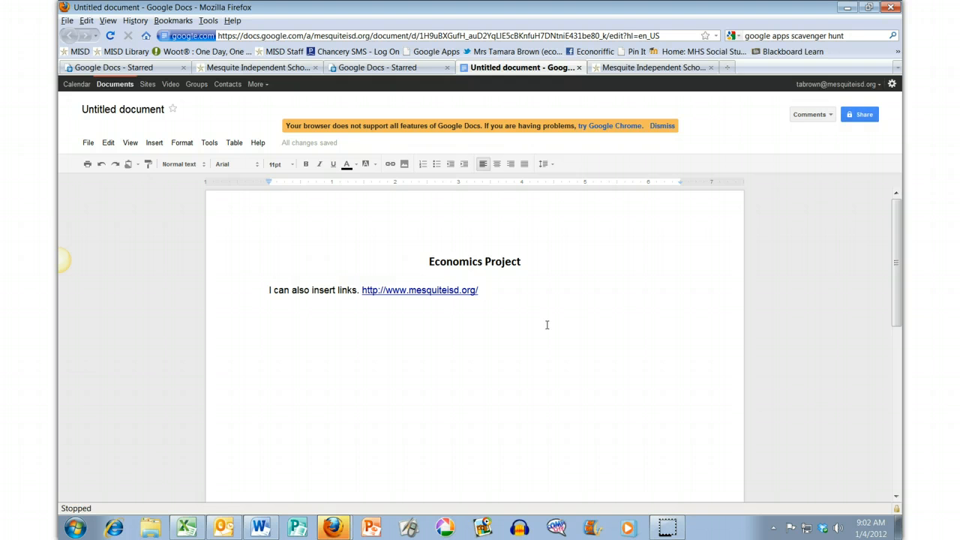
Add the sentence "Go to the district website." after the pasted web address
type("Go to the district website")
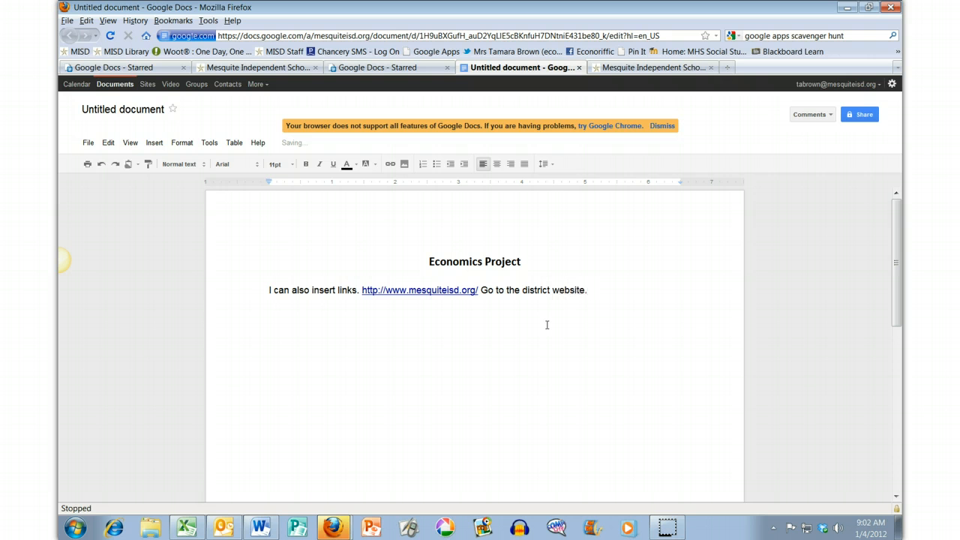
left_click(575, 290)
type(".")
left_click_drag(585, 290, 554, 290)
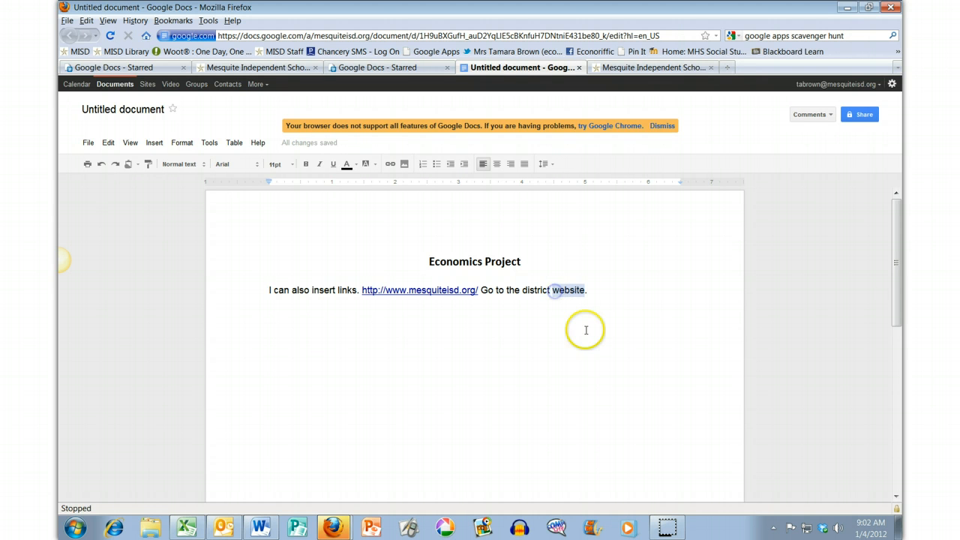
left_click(390, 166)
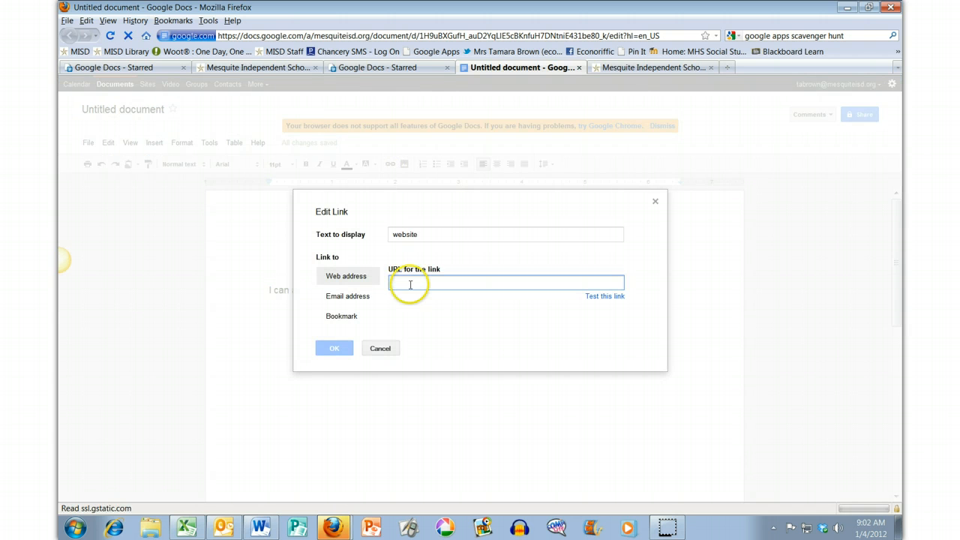
right_click(410, 282)
left_click(438, 333)
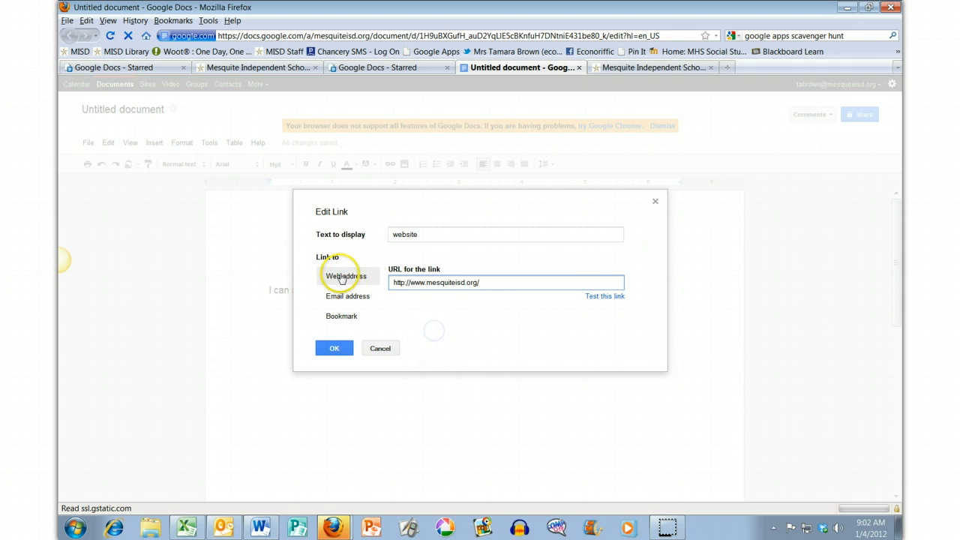
left_click(332, 347)
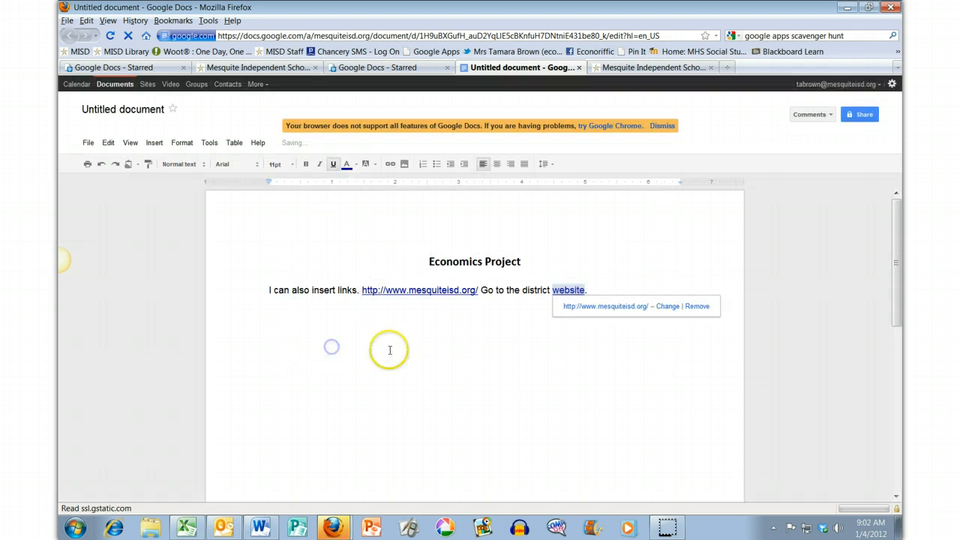
left_click(525, 332)
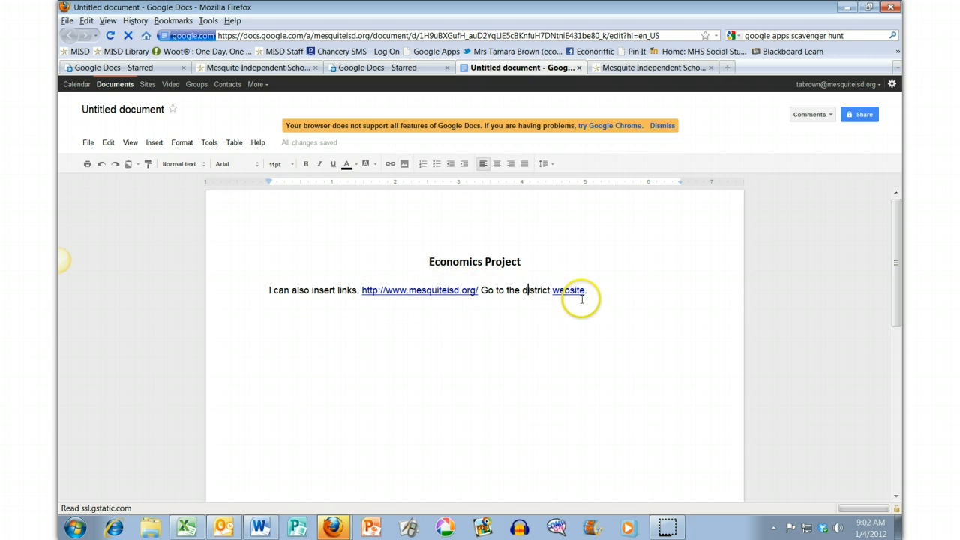
left_click(615, 288)
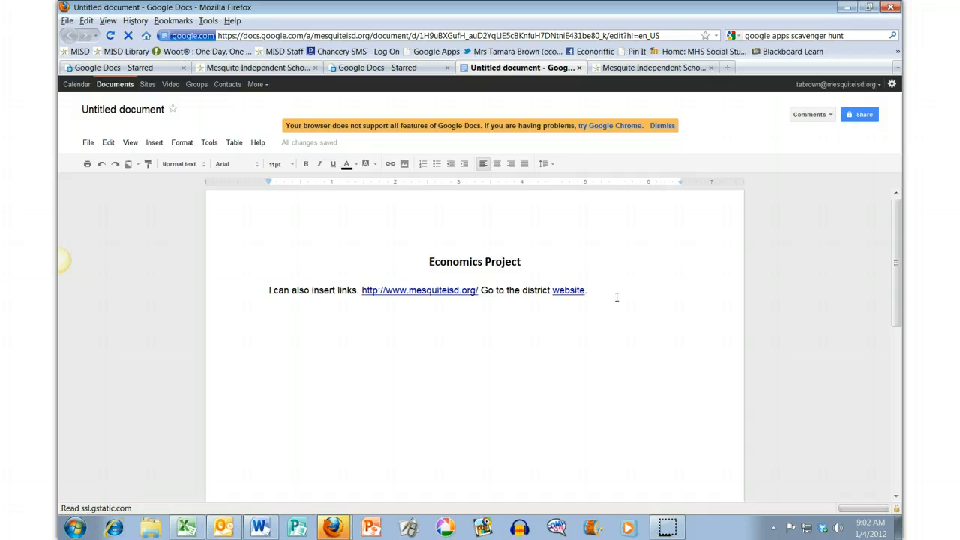
Start inserting an image and review the URL, Google Image Search, Picasa Web Albums and Stock photos sources
left_click(155, 142)
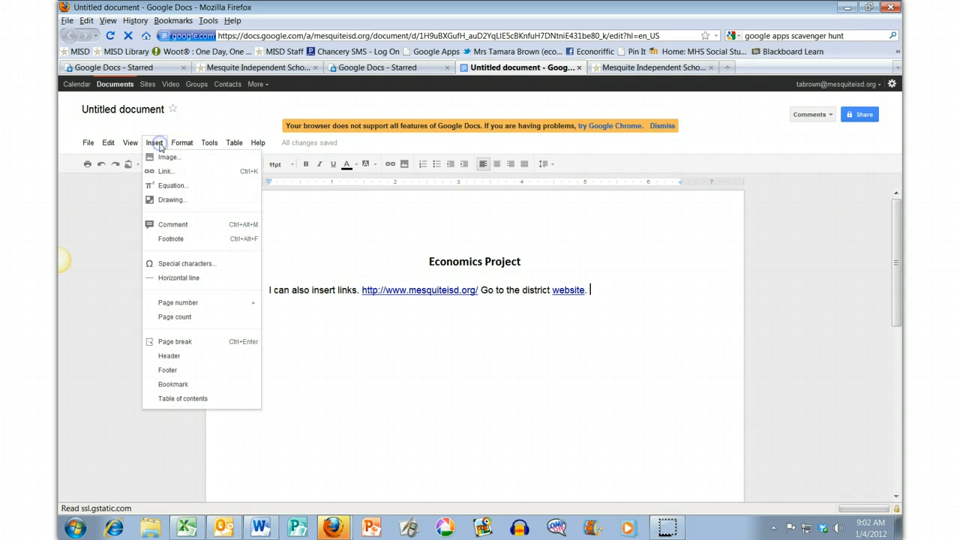
left_click(167, 156)
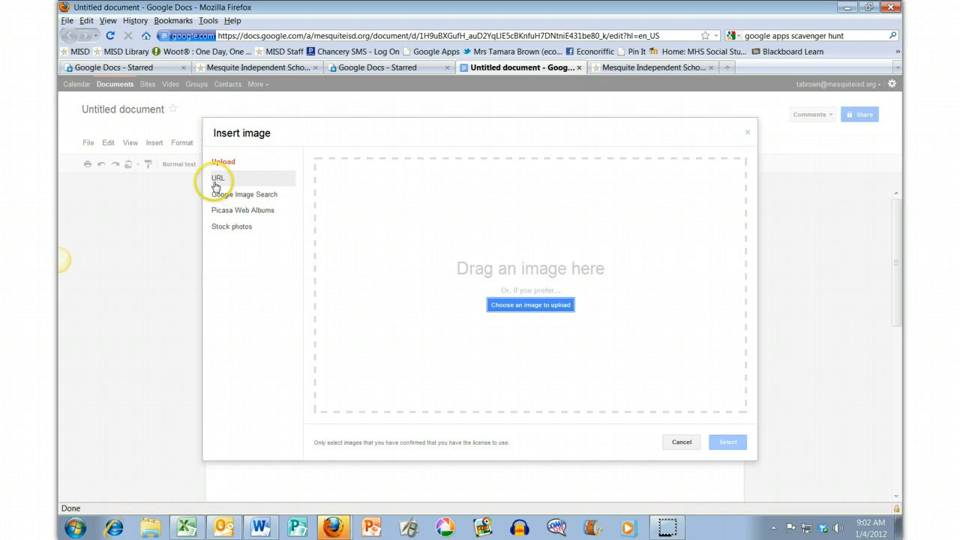
left_click(216, 183)
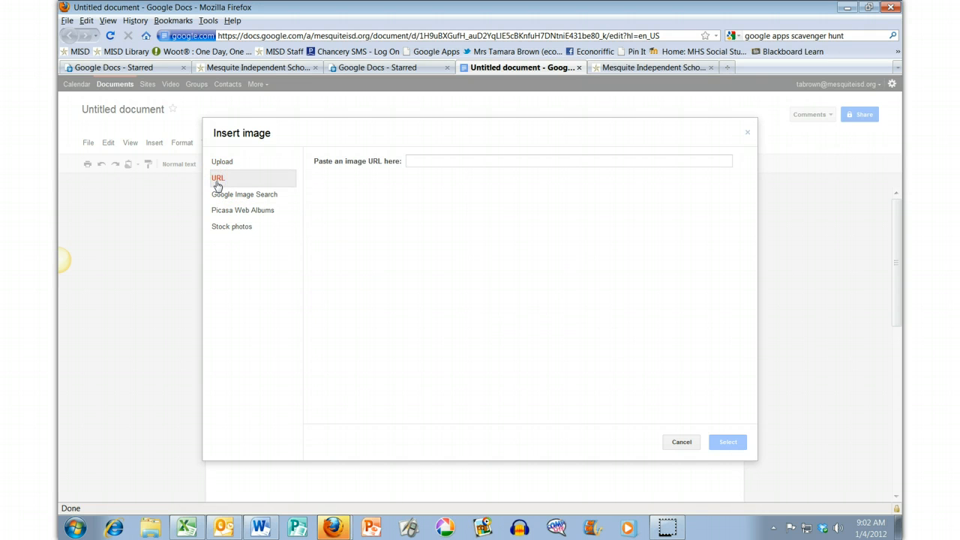
left_click(222, 192)
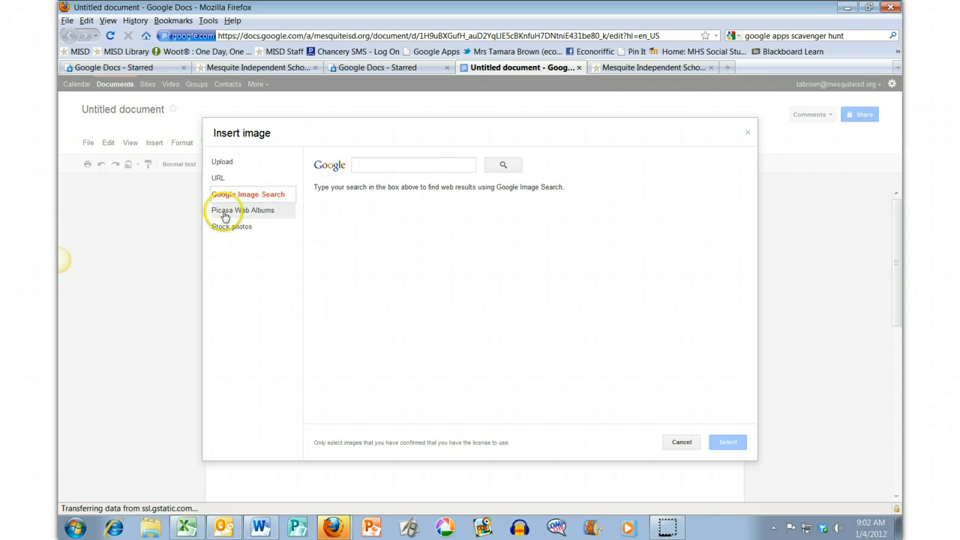
left_click(224, 215)
left_click(241, 228)
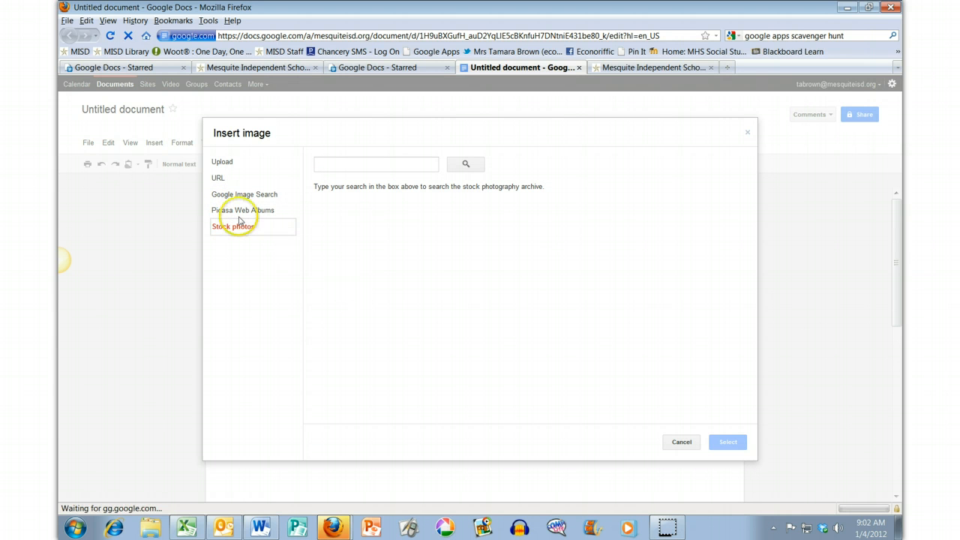
Check the file chooser for uploading an image from the computer and cancel the image insertion
left_click(222, 162)
left_click(524, 308)
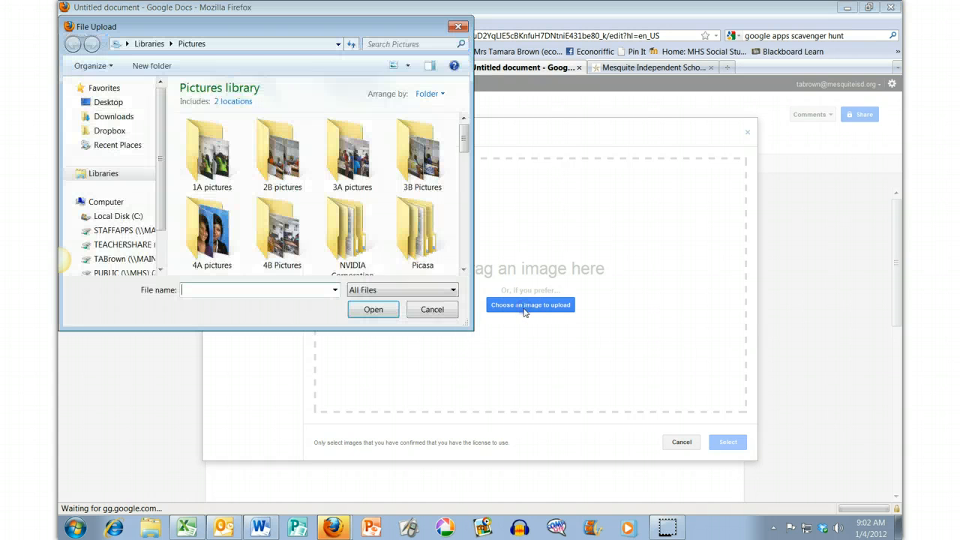
left_click(458, 26)
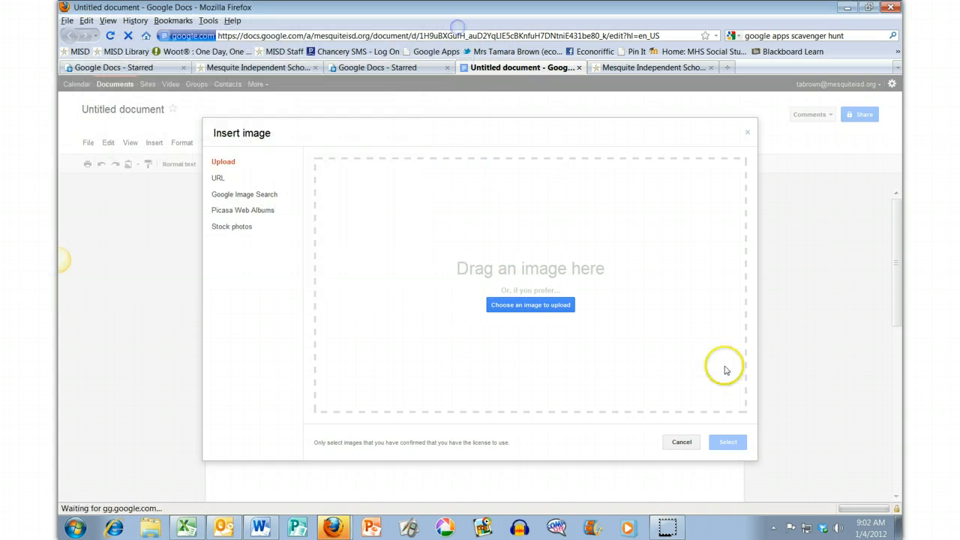
left_click(681, 441)
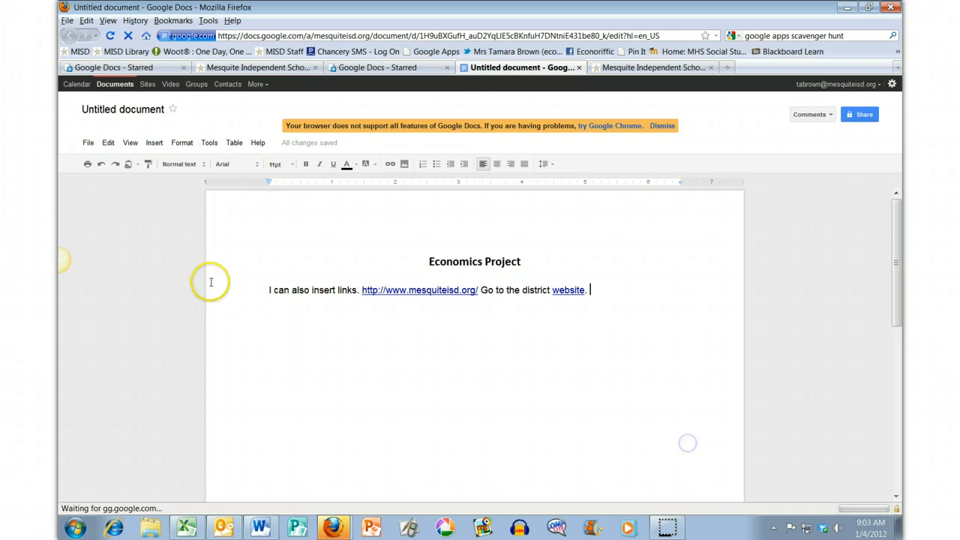
left_click(209, 143)
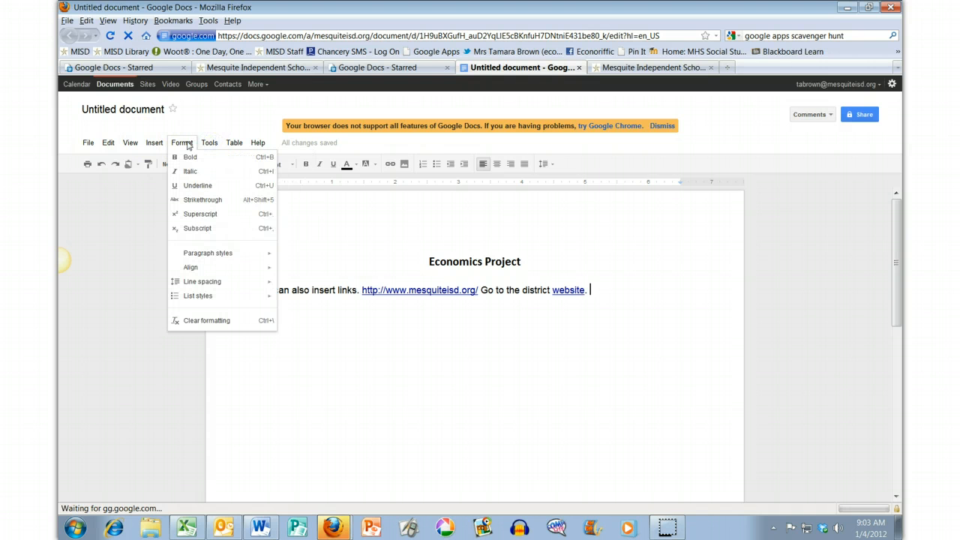
left_click(209, 142)
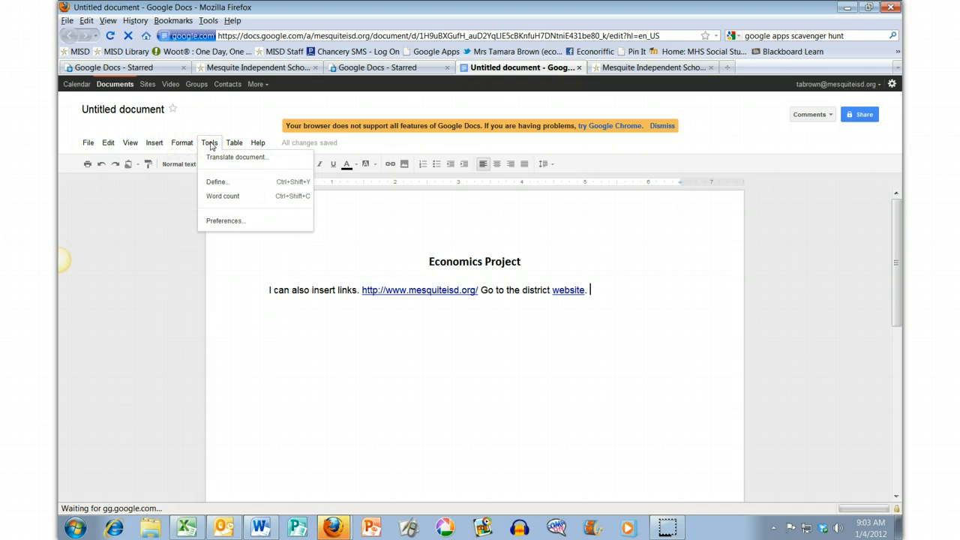
left_click(237, 188)
left_click(234, 142)
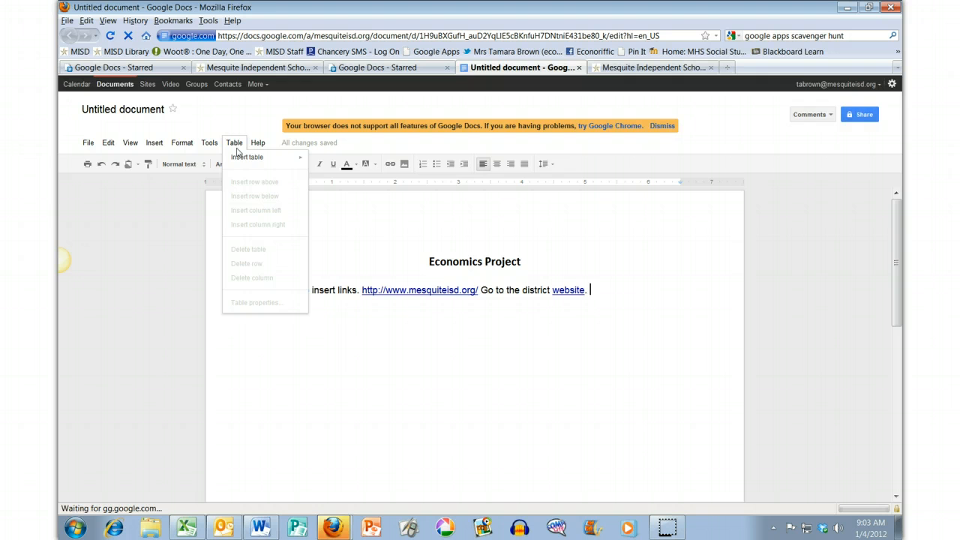
left_click(96, 148)
left_click(459, 328)
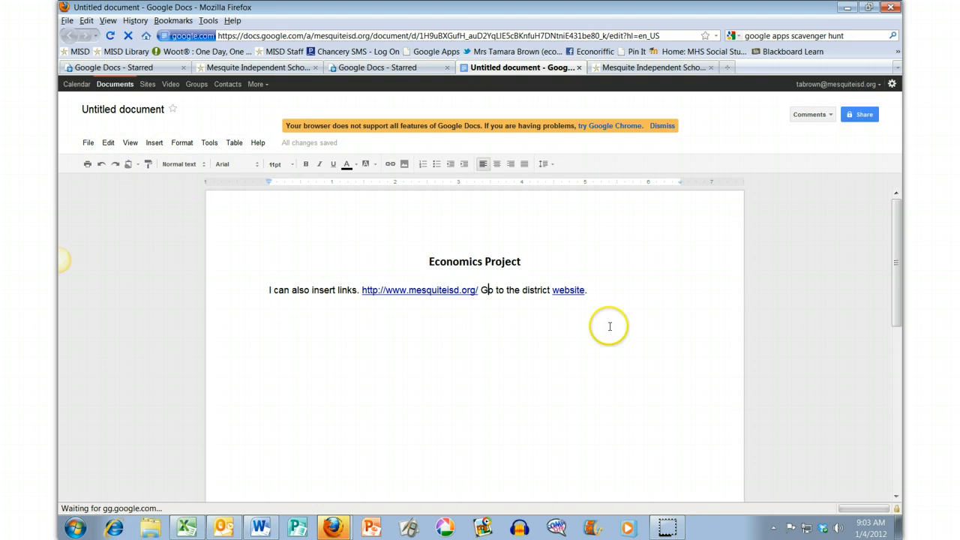
left_click(621, 303)
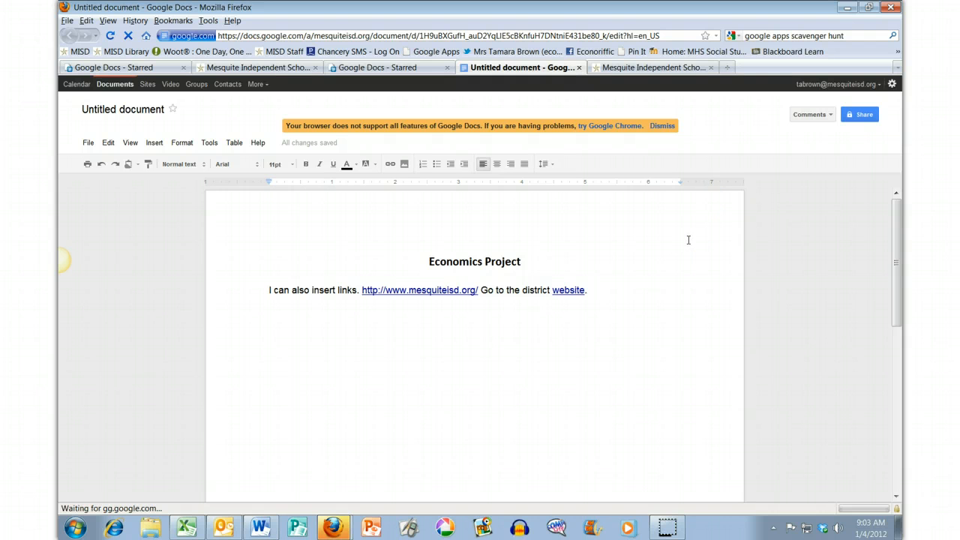
Open the document's sharing settings, check the permission levels and add a student by name from the suggested contacts
left_click(863, 117)
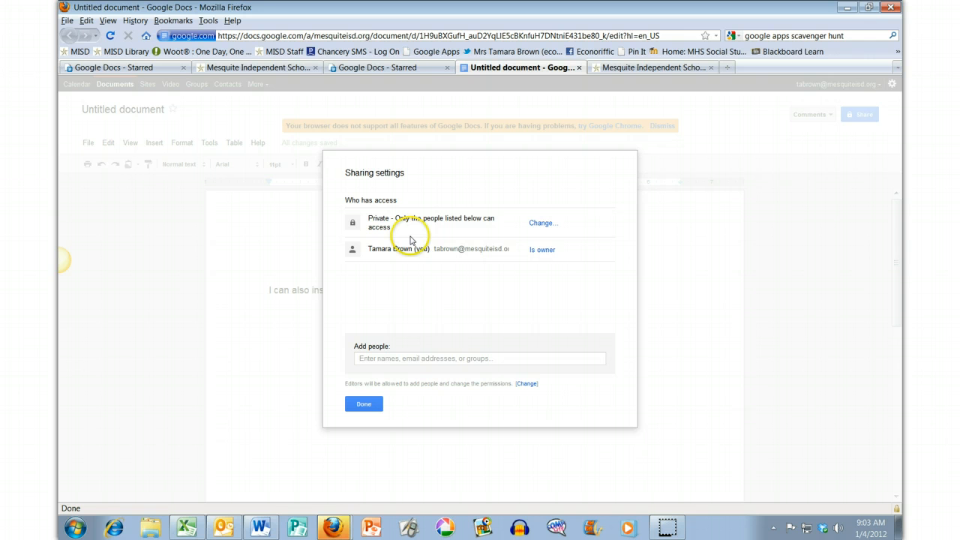
left_click(444, 360)
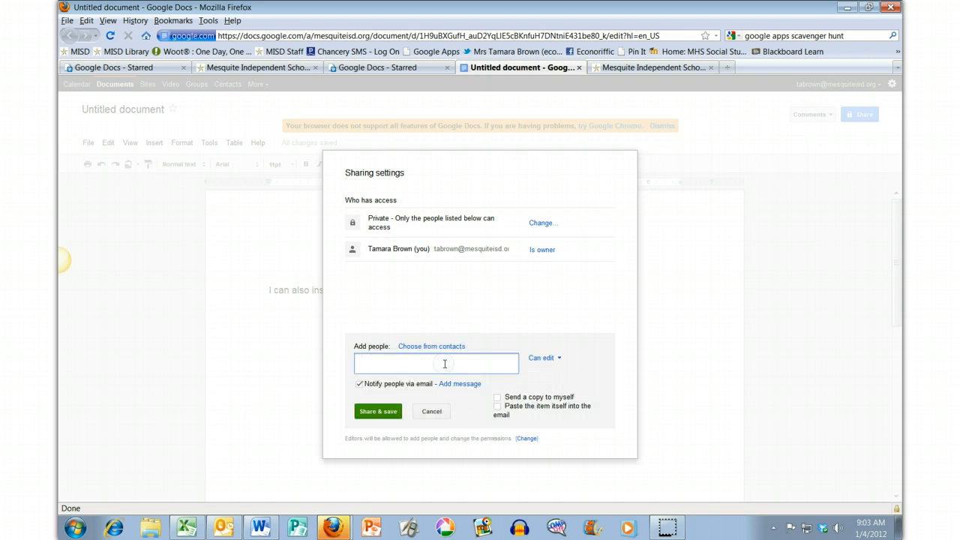
left_click(541, 358)
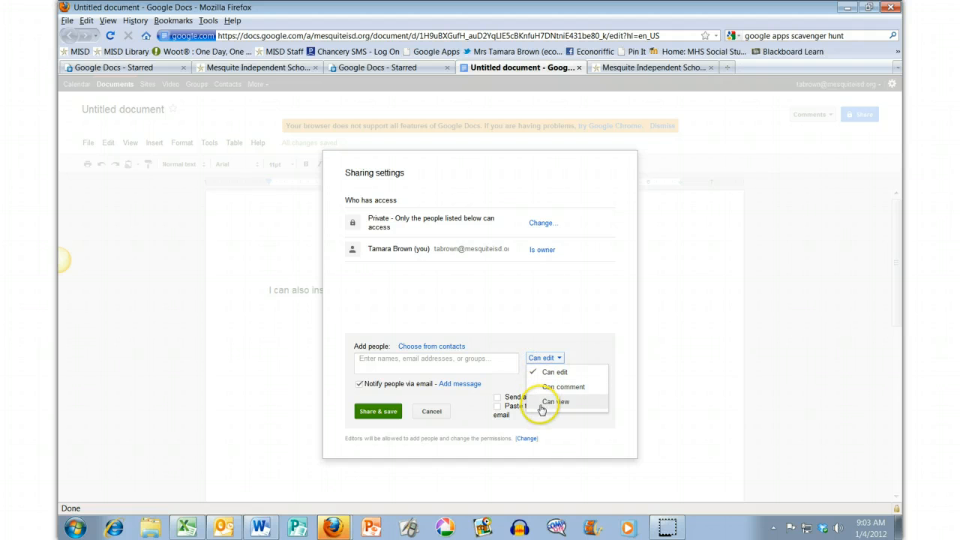
left_click(513, 306)
left_click(461, 364)
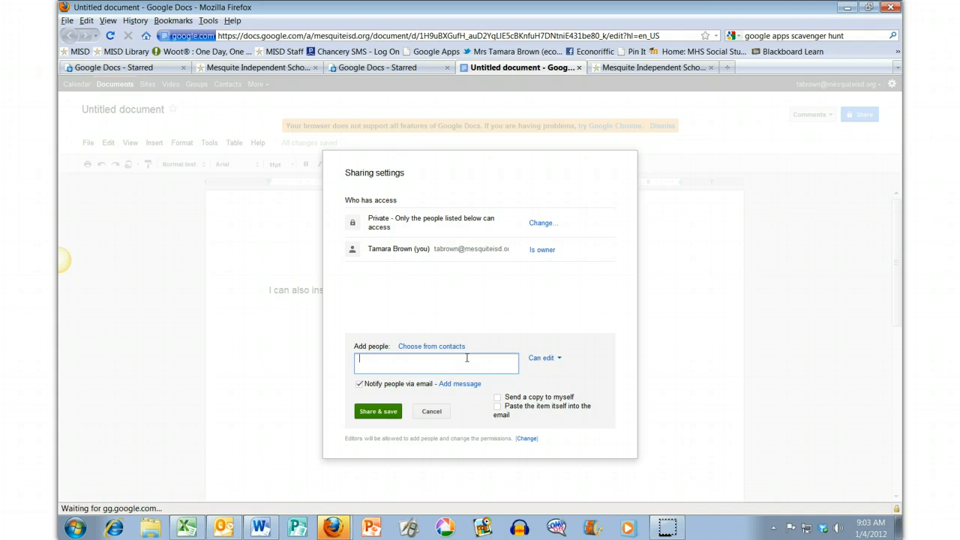
type("selena")
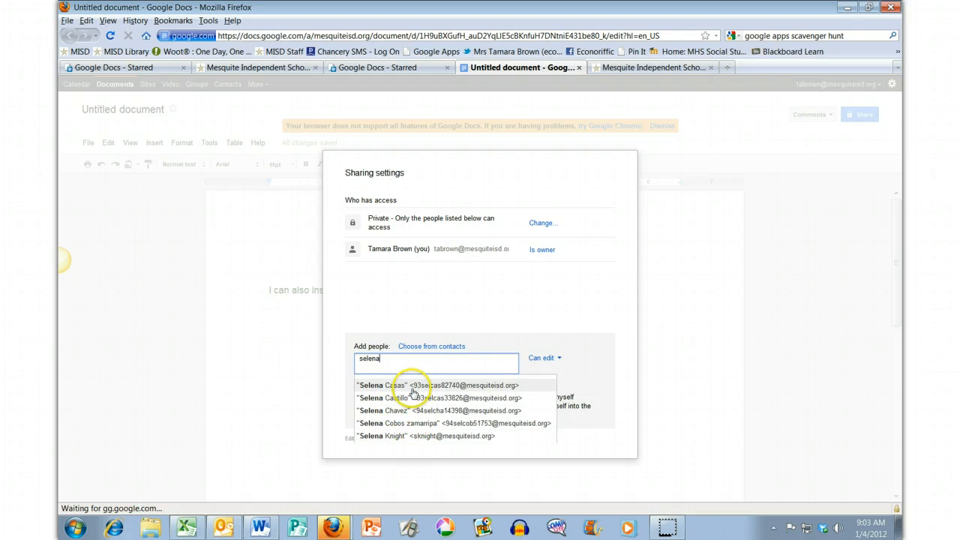
left_click(408, 386)
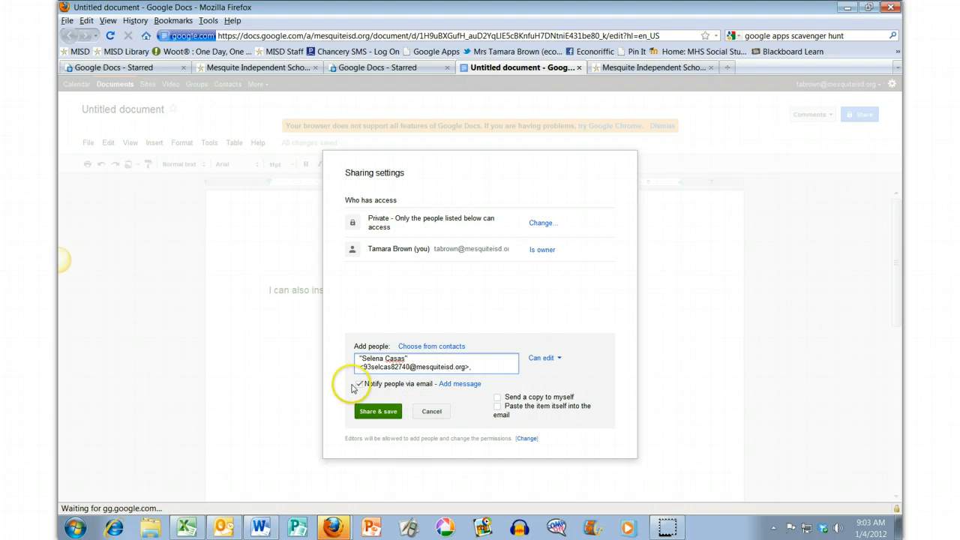
Share the document with the added student with Can edit access and without email notification, and finish the sharing settings
left_click(559, 358)
left_click(583, 321)
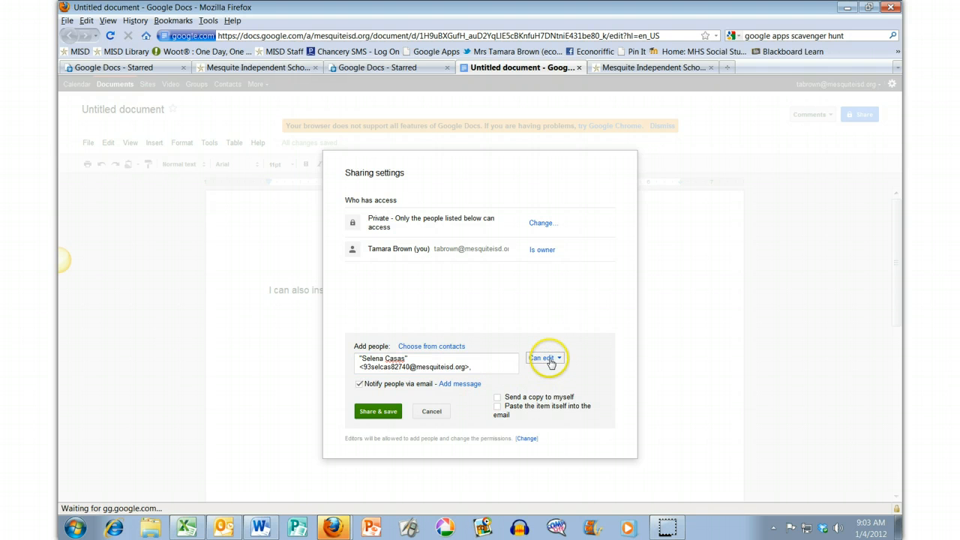
left_click(361, 384)
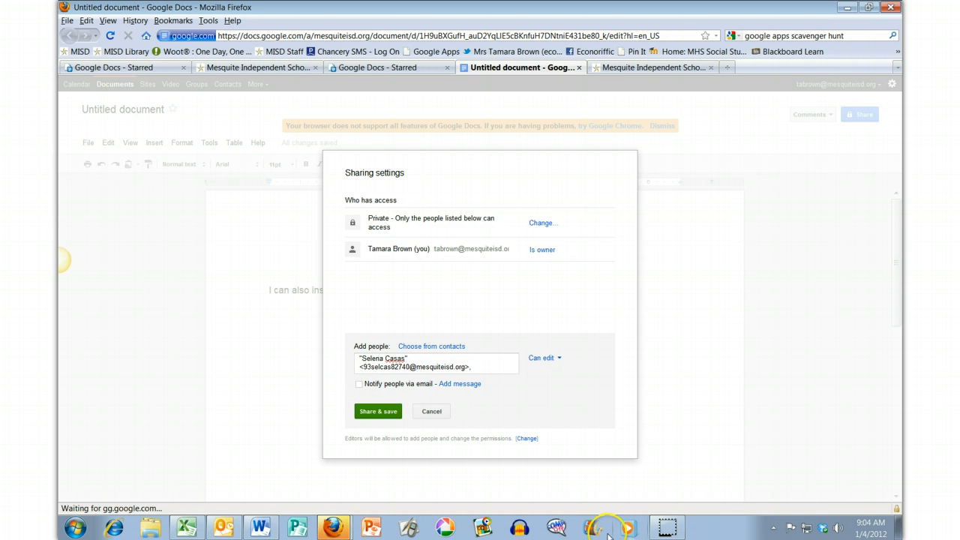
left_click(378, 418)
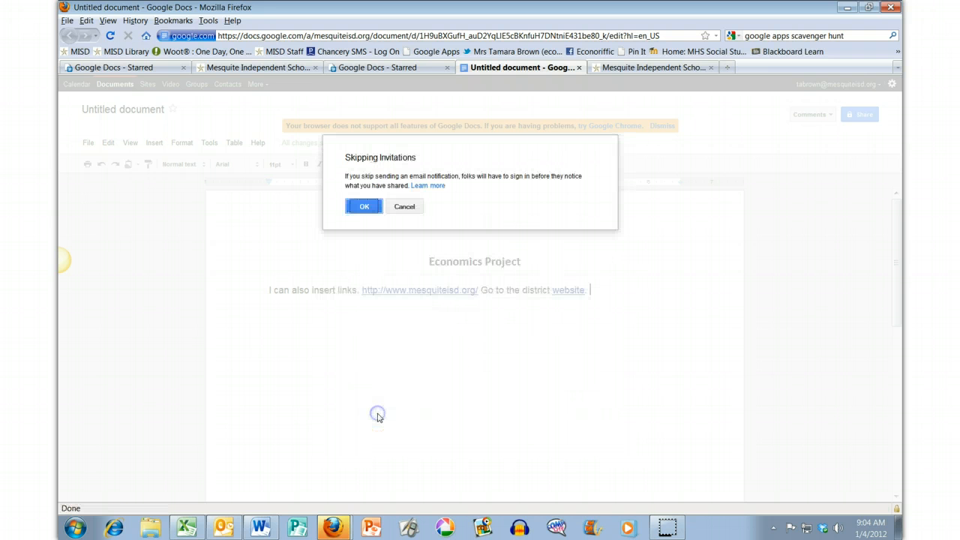
left_click(367, 206)
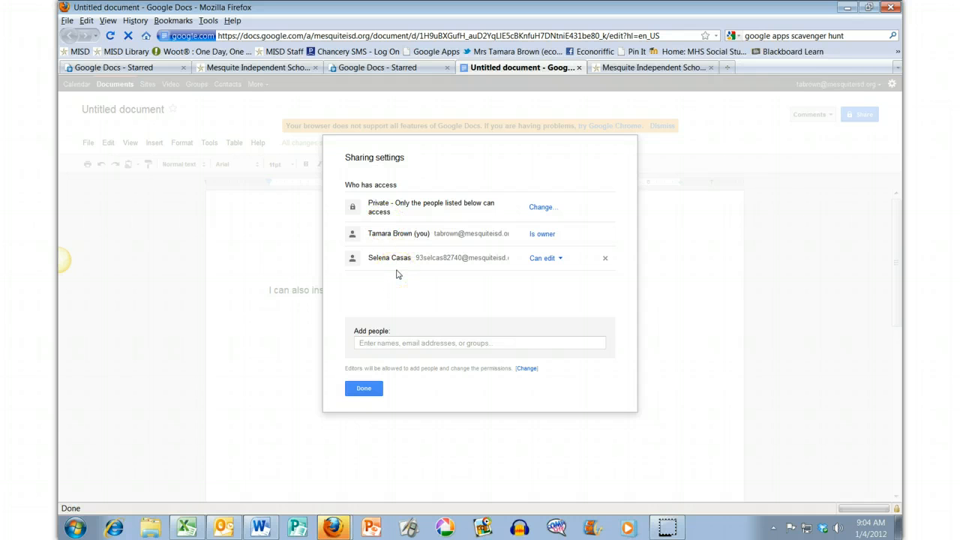
left_click(364, 390)
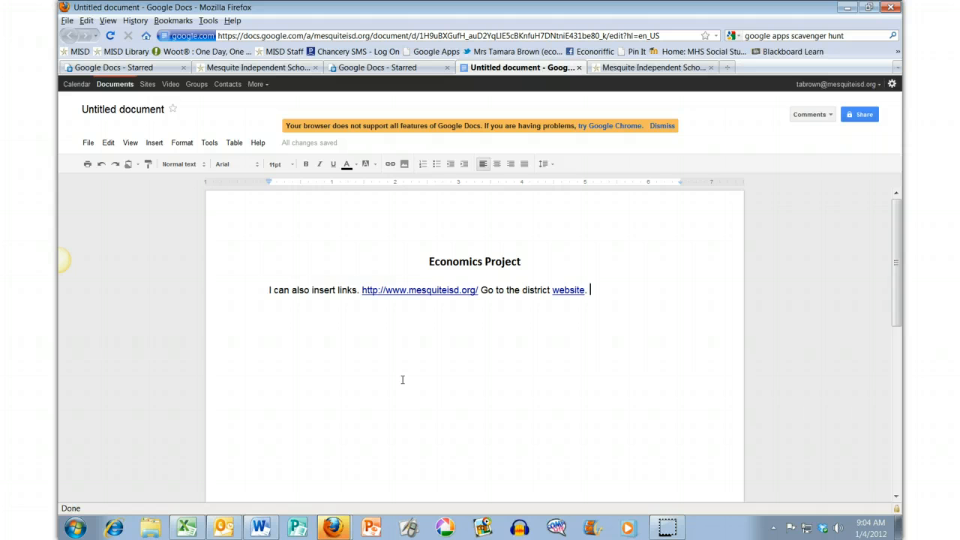
Attach the comment "does this work?" to the sentence "I can also insert links."
left_click(455, 382)
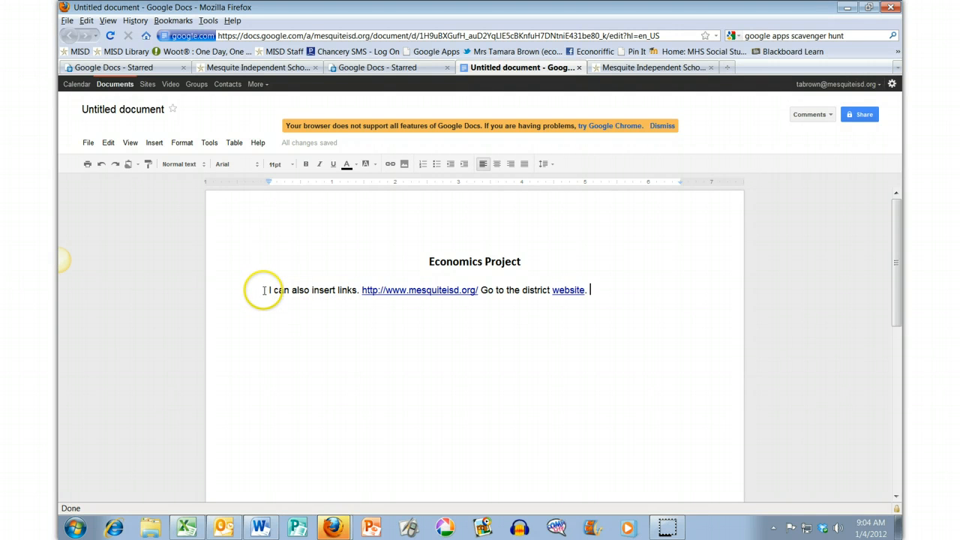
left_click_drag(270, 290, 360, 290)
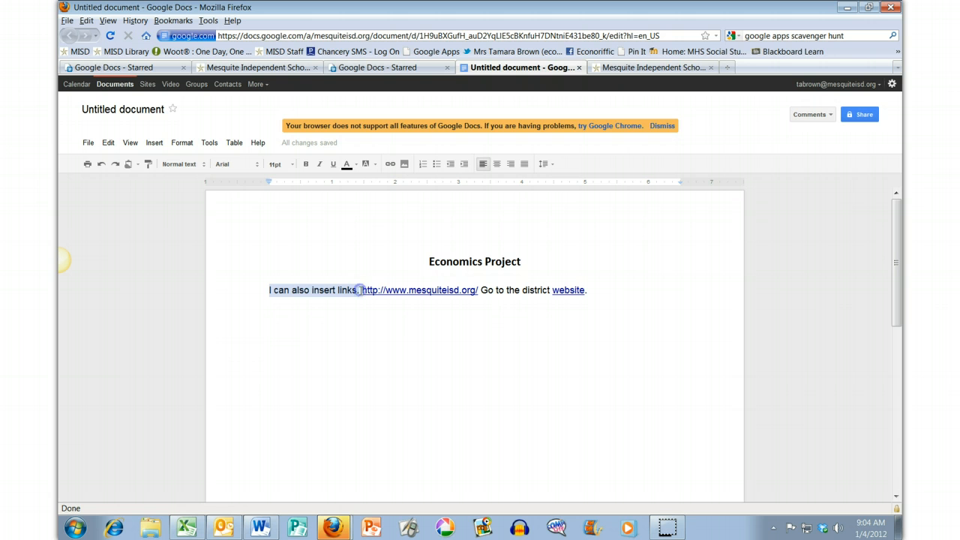
left_click(814, 114)
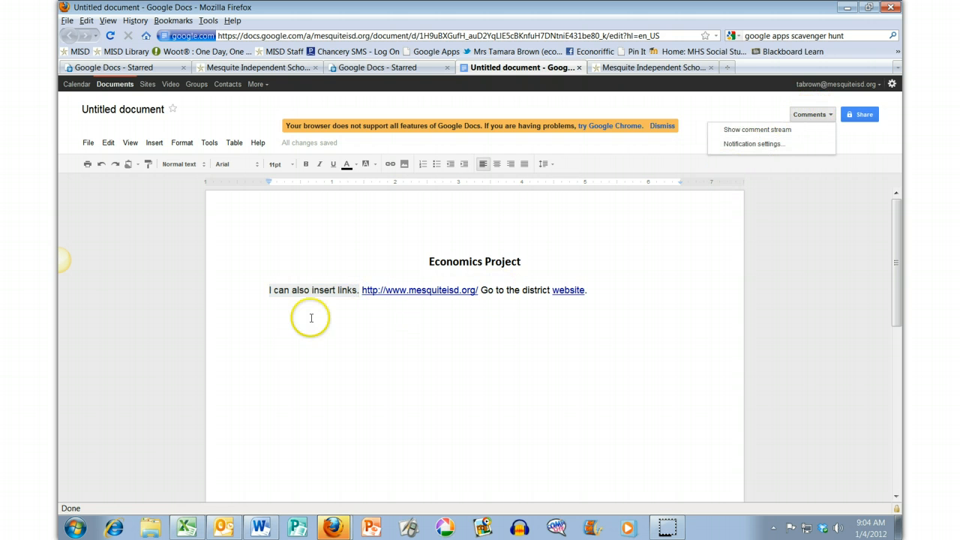
right_click(317, 291)
left_click(348, 323)
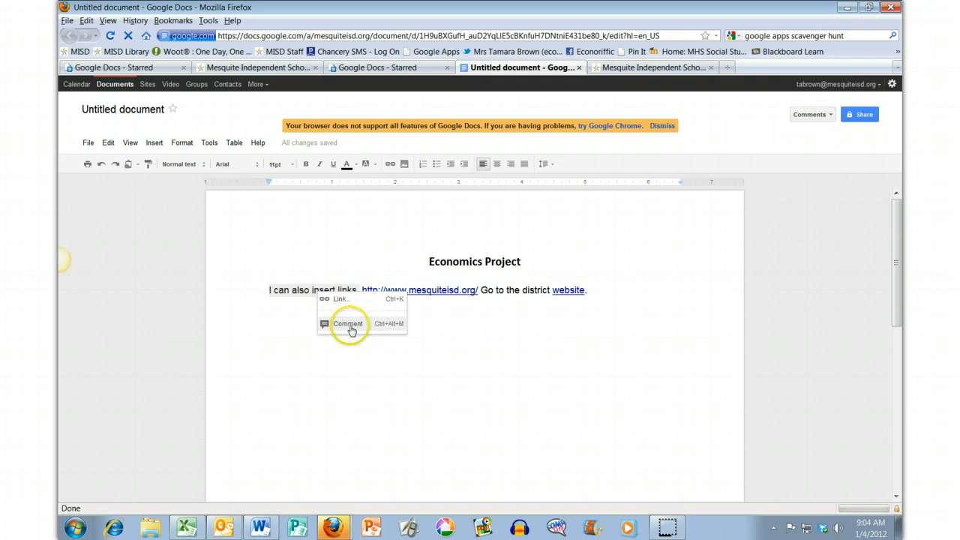
left_click(761, 330)
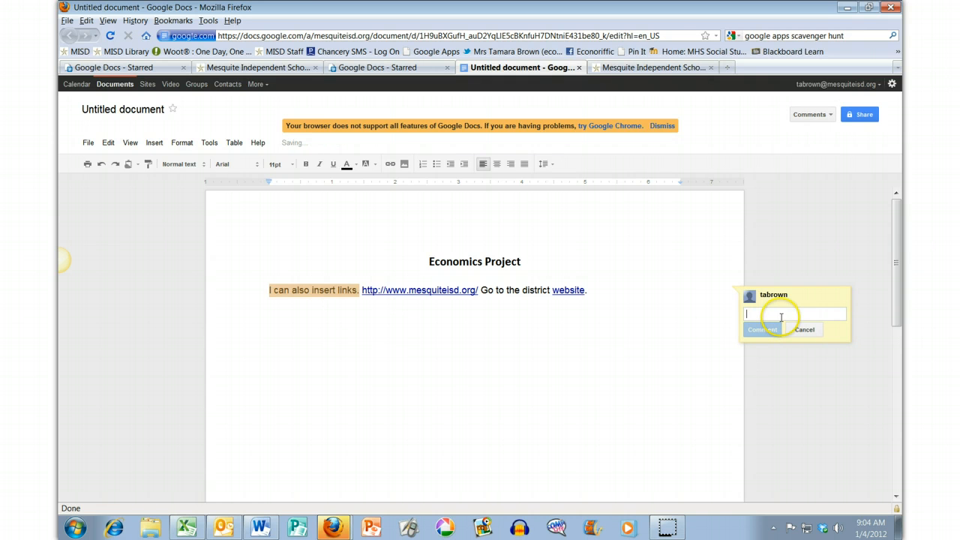
left_click(779, 316)
type("s th")
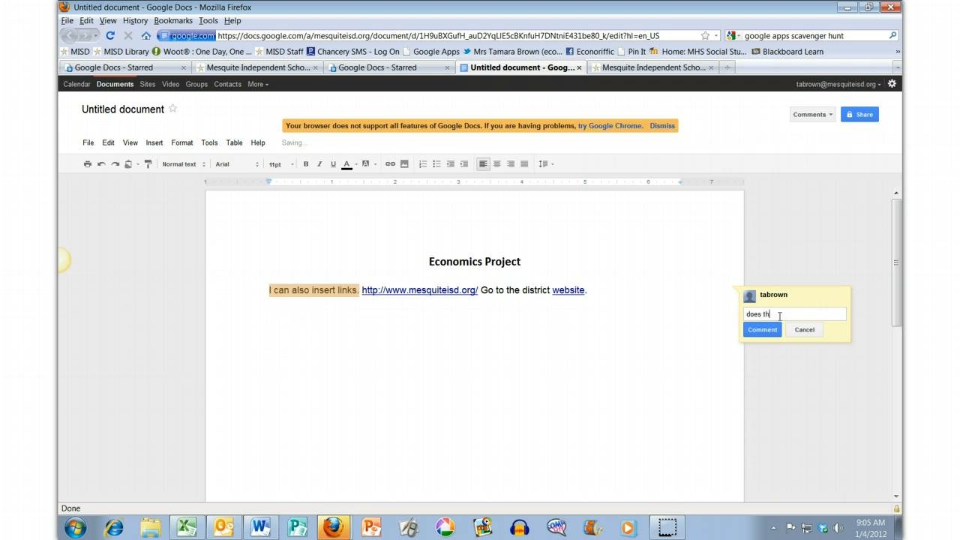
type("is work?")
left_click(772, 330)
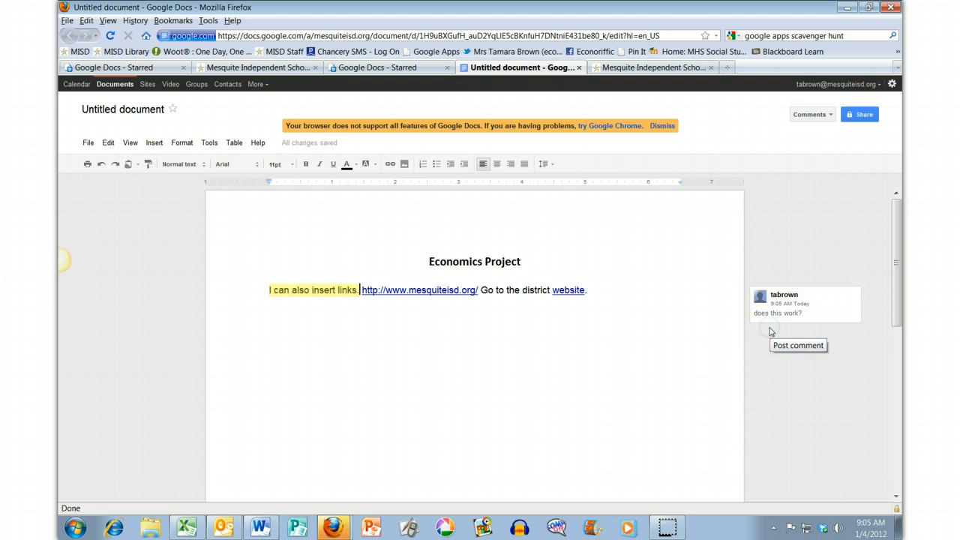
View the comment attached to the highlighted sentence and deselect it
left_click(505, 389)
left_click(308, 291)
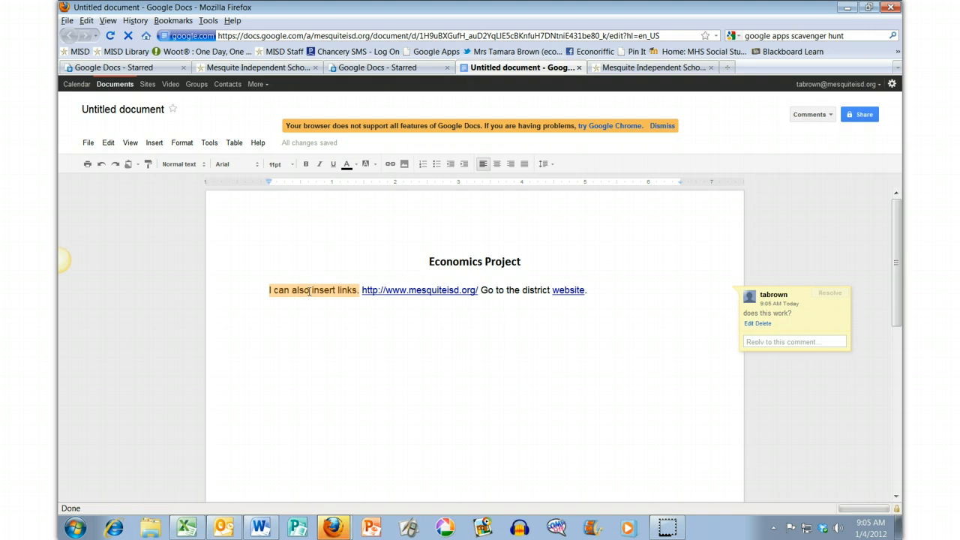
left_click(594, 351)
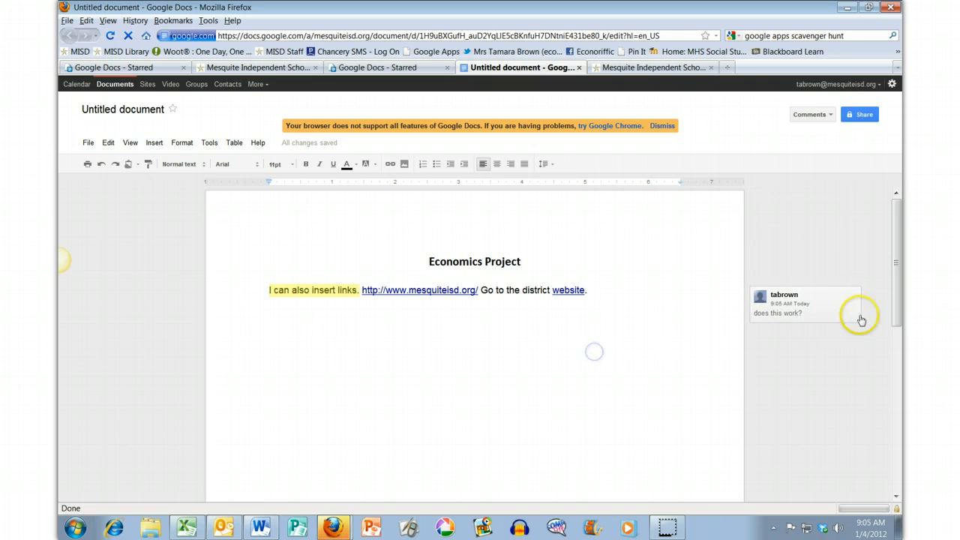
Show the comment stream, move it away from the document text to review it, and close it
left_click(814, 114)
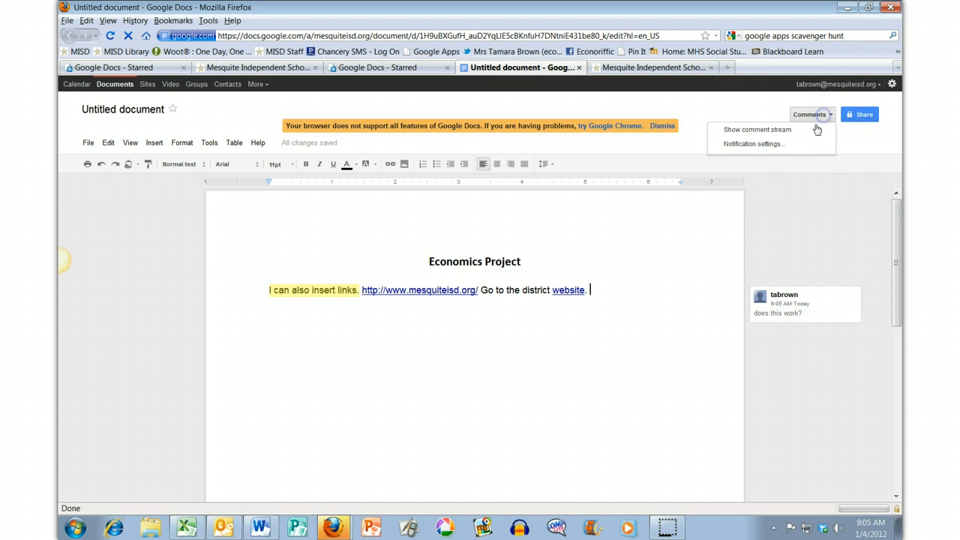
left_click(784, 131)
left_click(438, 339)
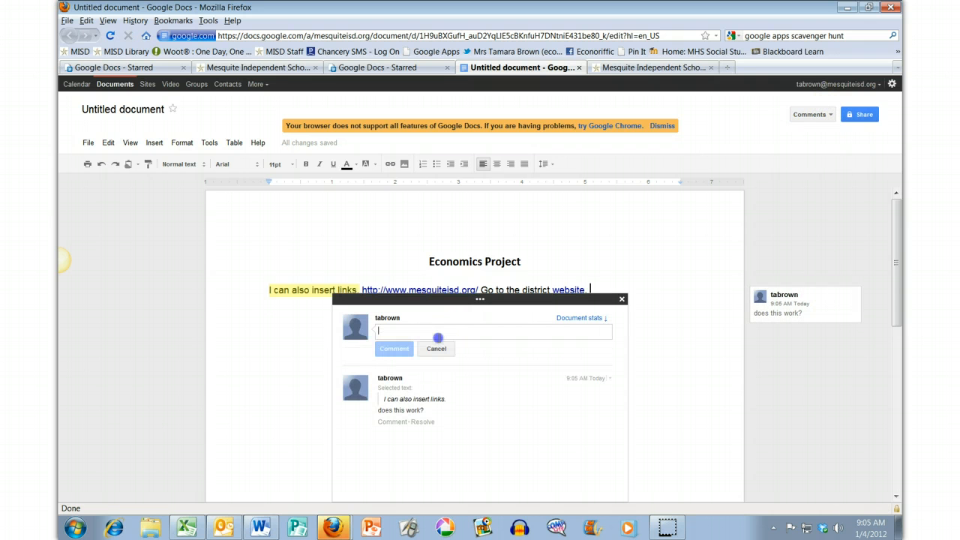
left_click_drag(465, 299, 682, 187)
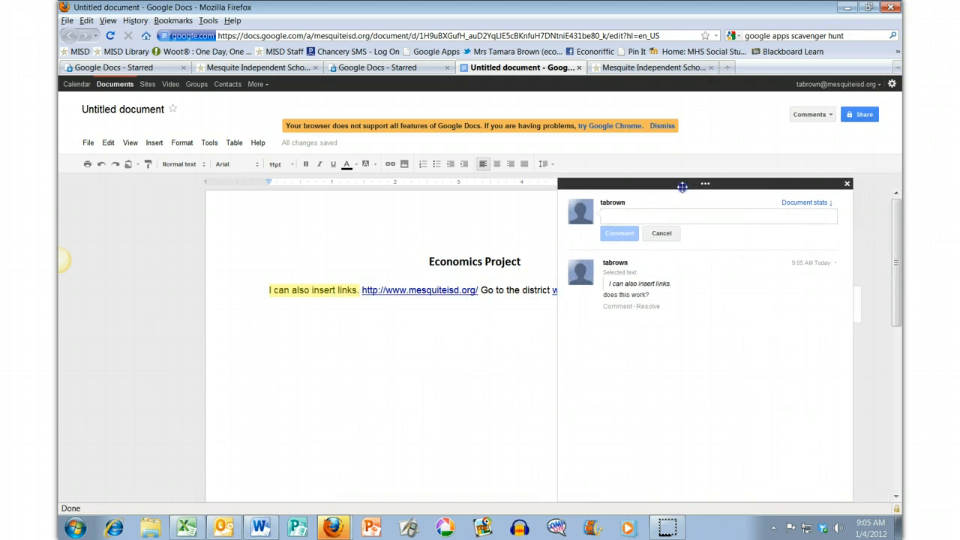
left_click(675, 218)
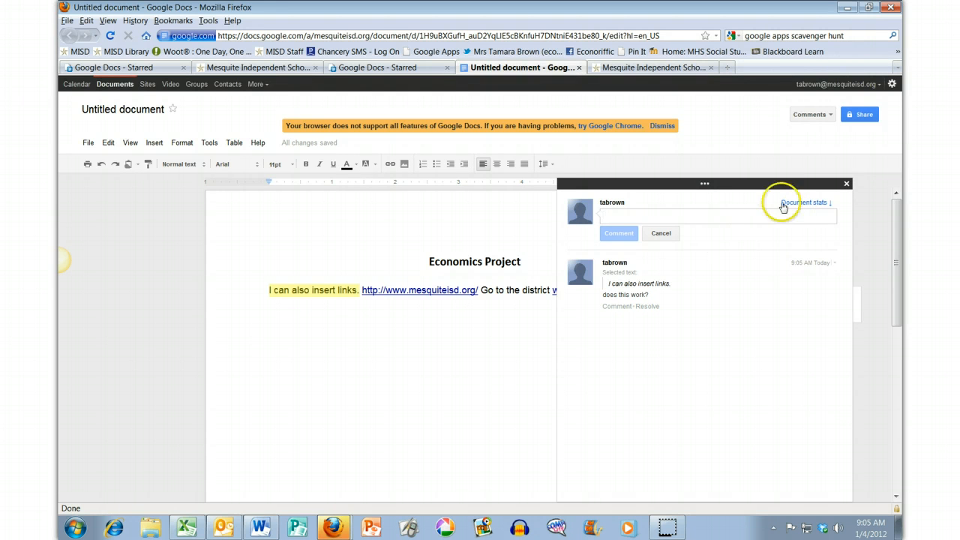
left_click(845, 184)
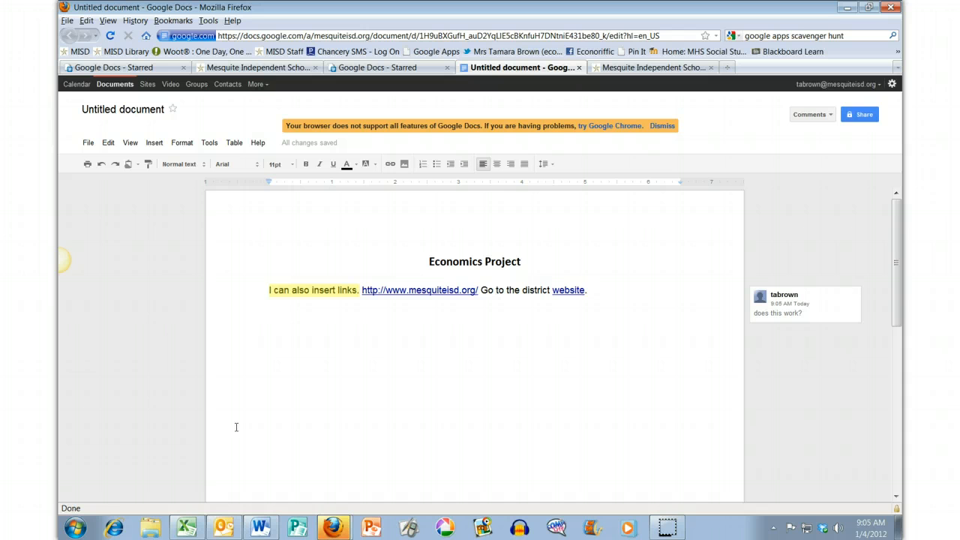
left_click(259, 409)
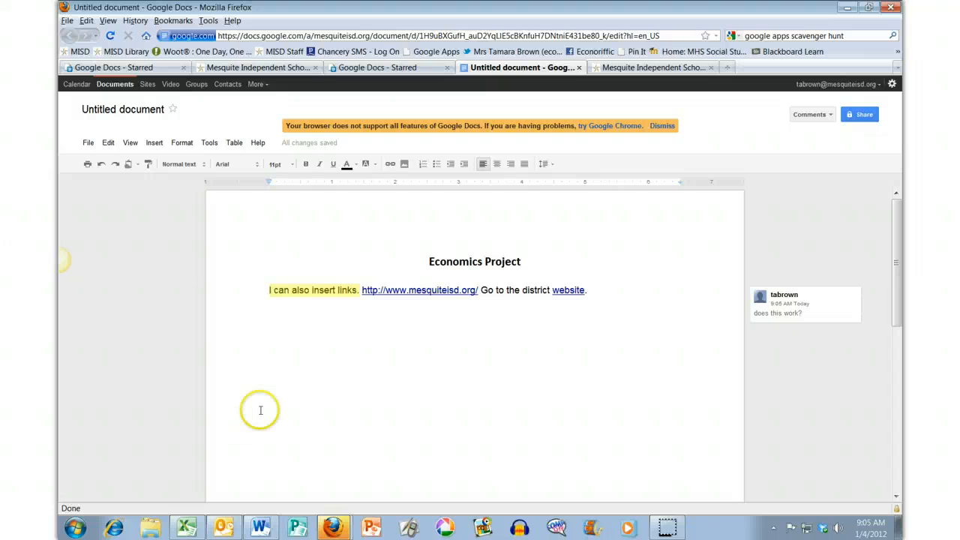